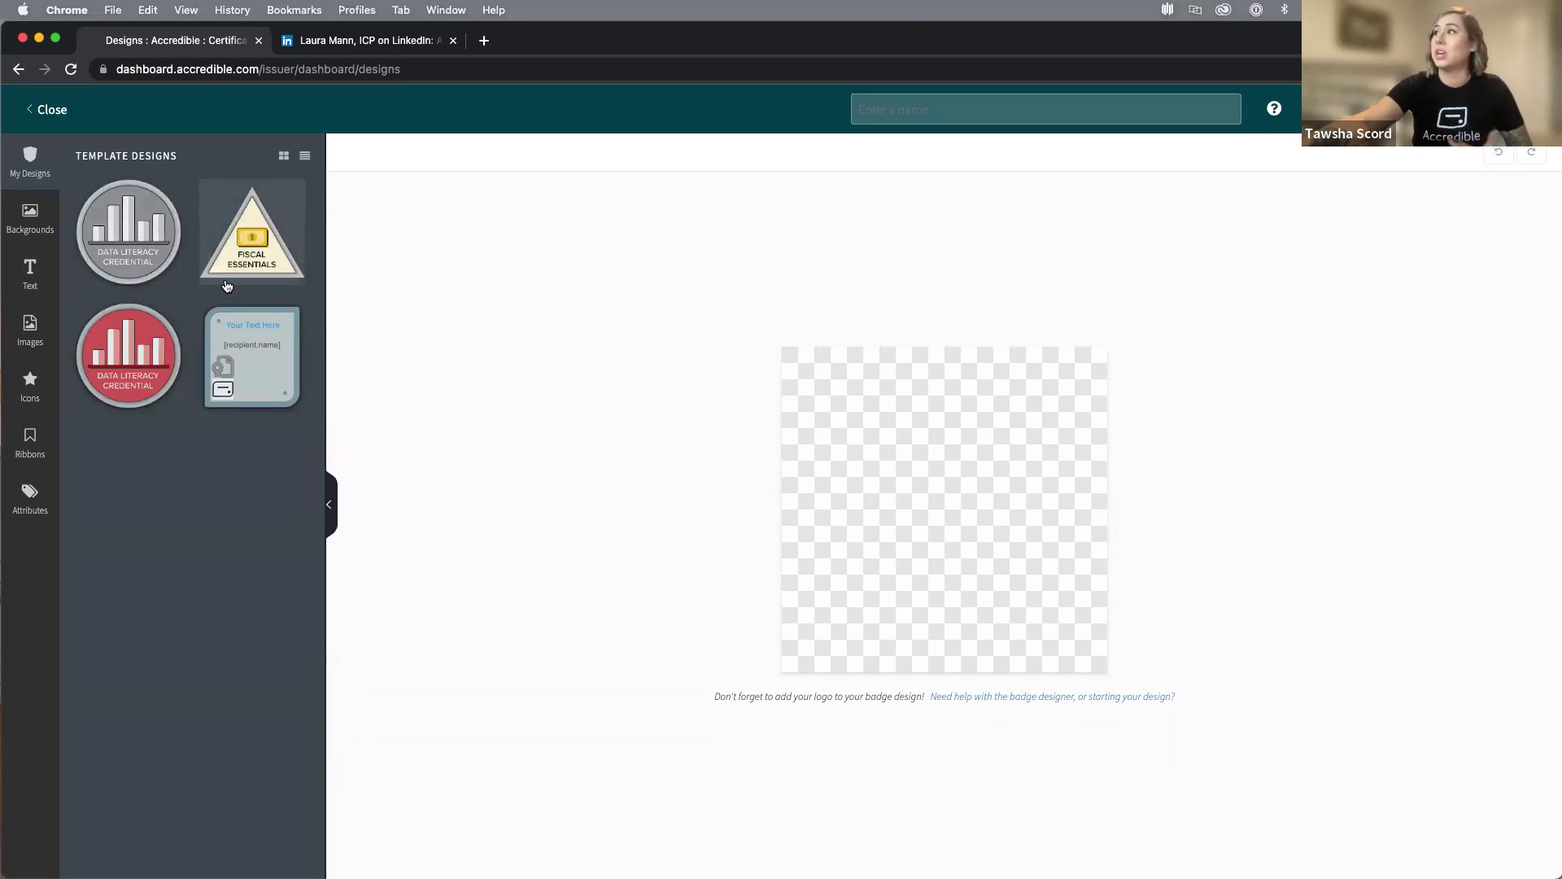
Close the badge designer and scroll the Groups list down to NHSA Membership.
left_click(50, 112)
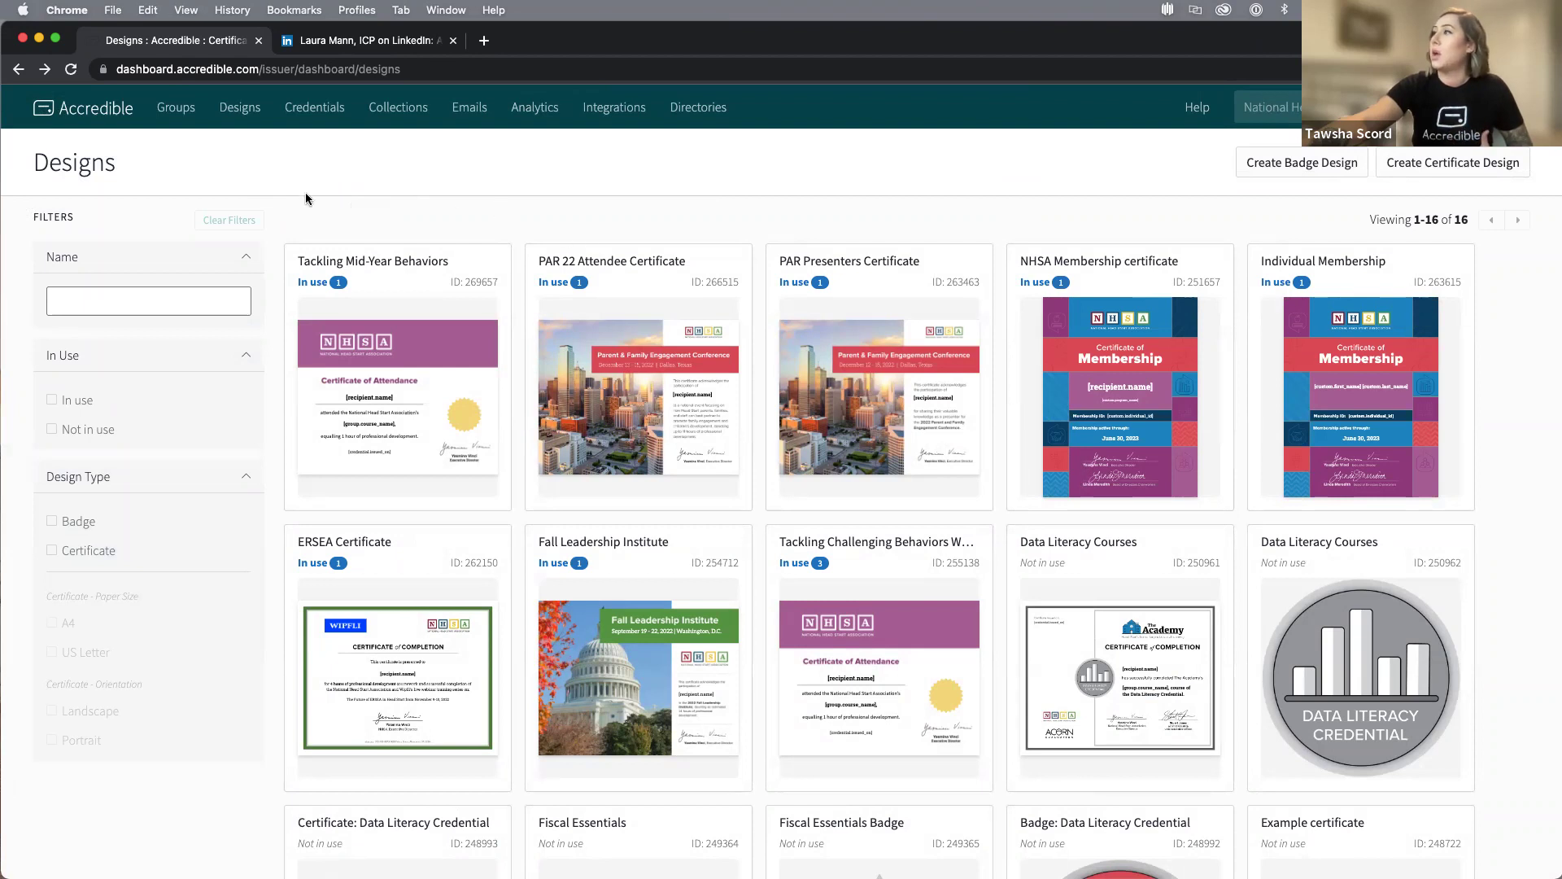
left_click(175, 107)
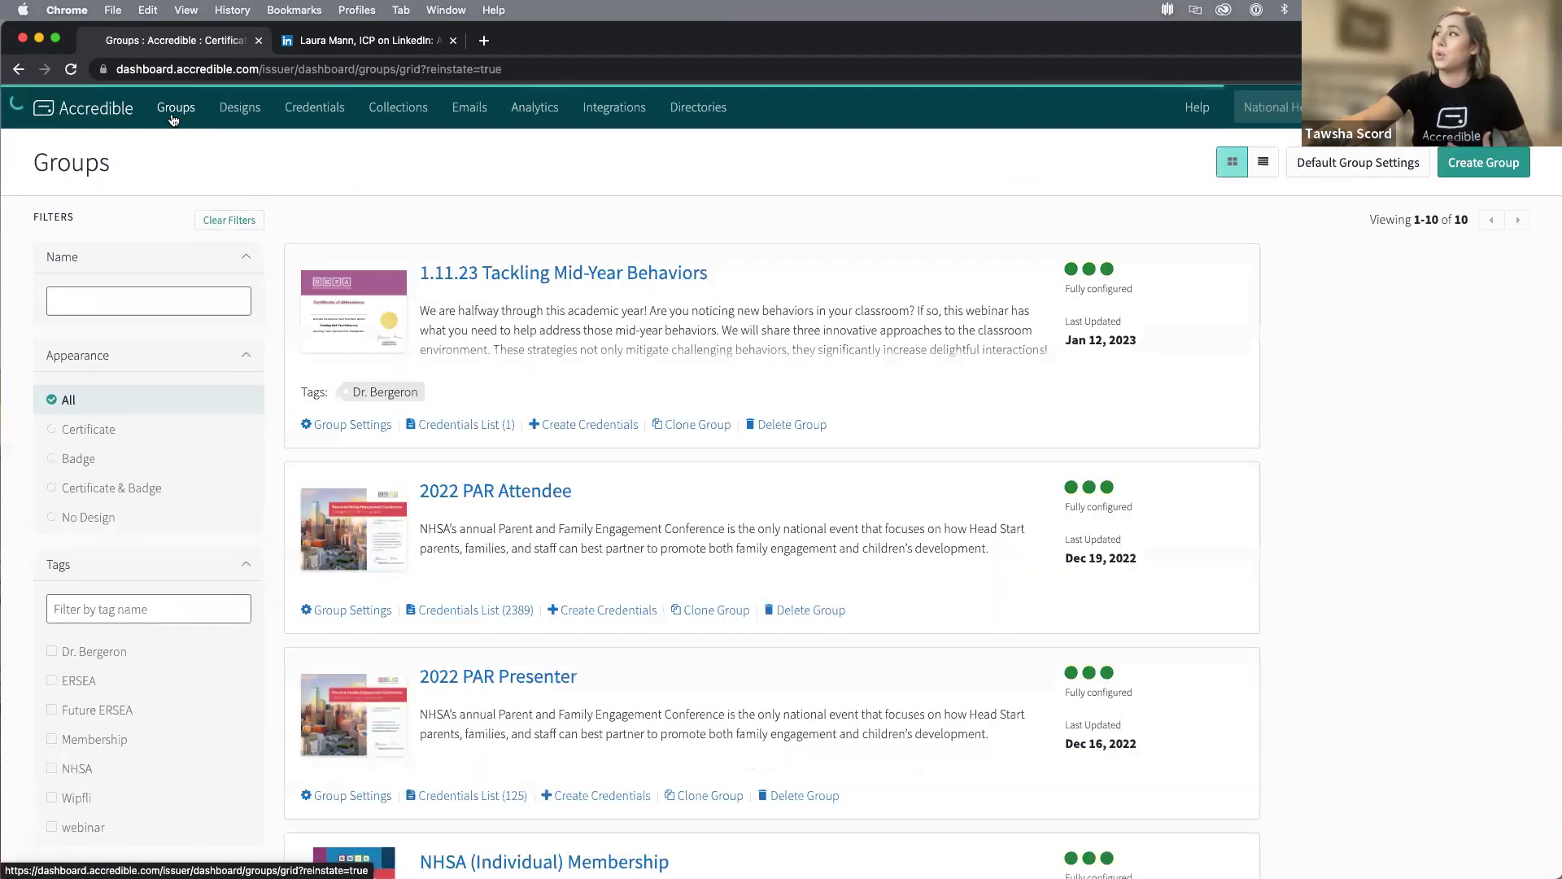
scroll(872, 544, "down", 15)
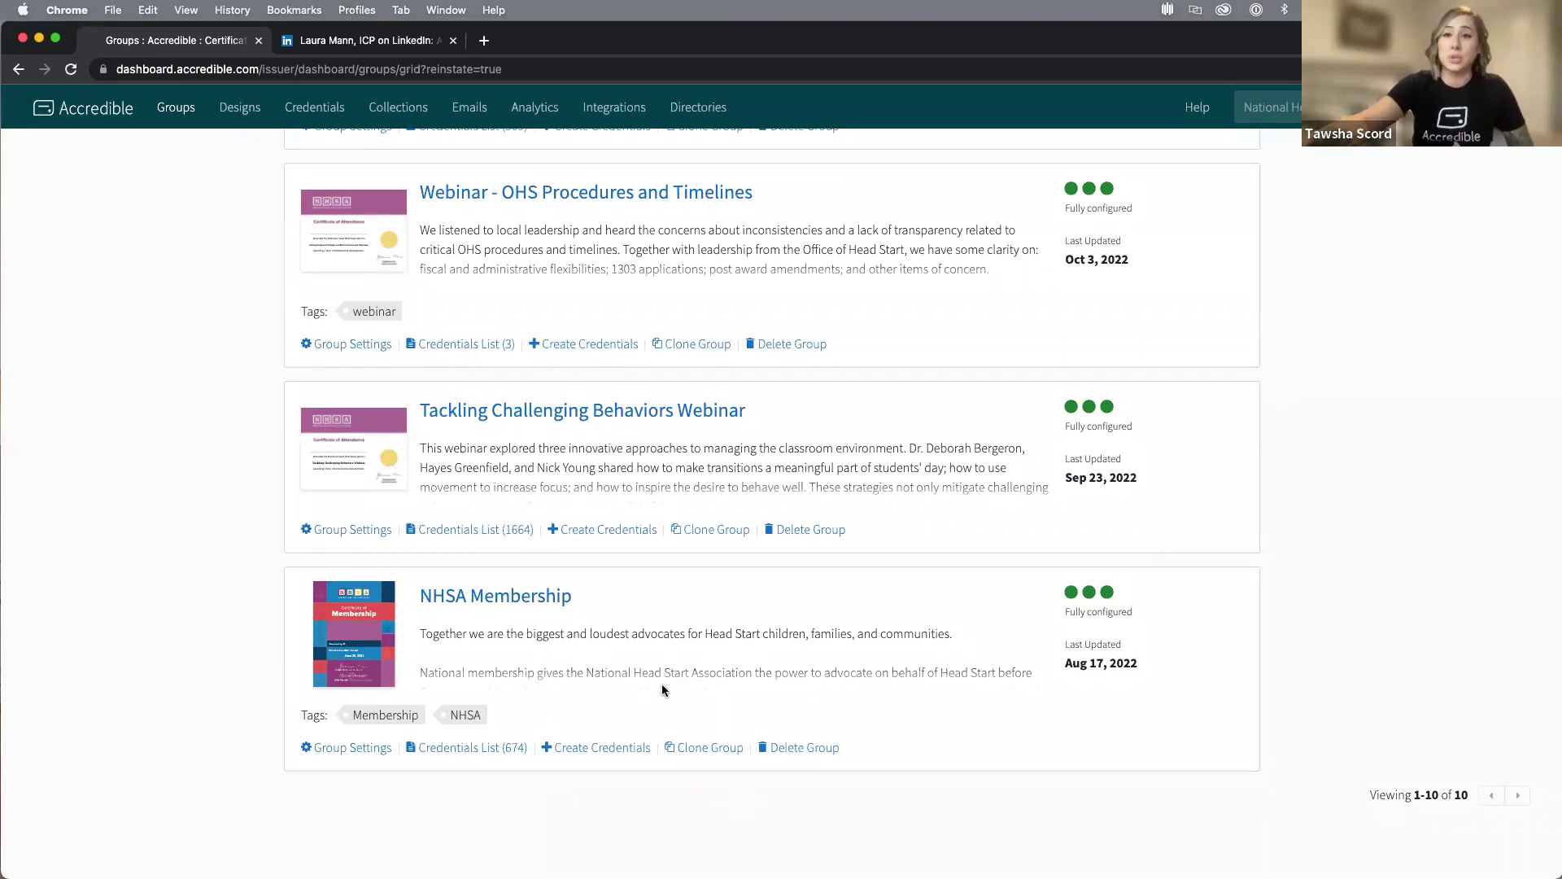
Start creating credentials for the NHSA Membership group.
left_click(598, 748)
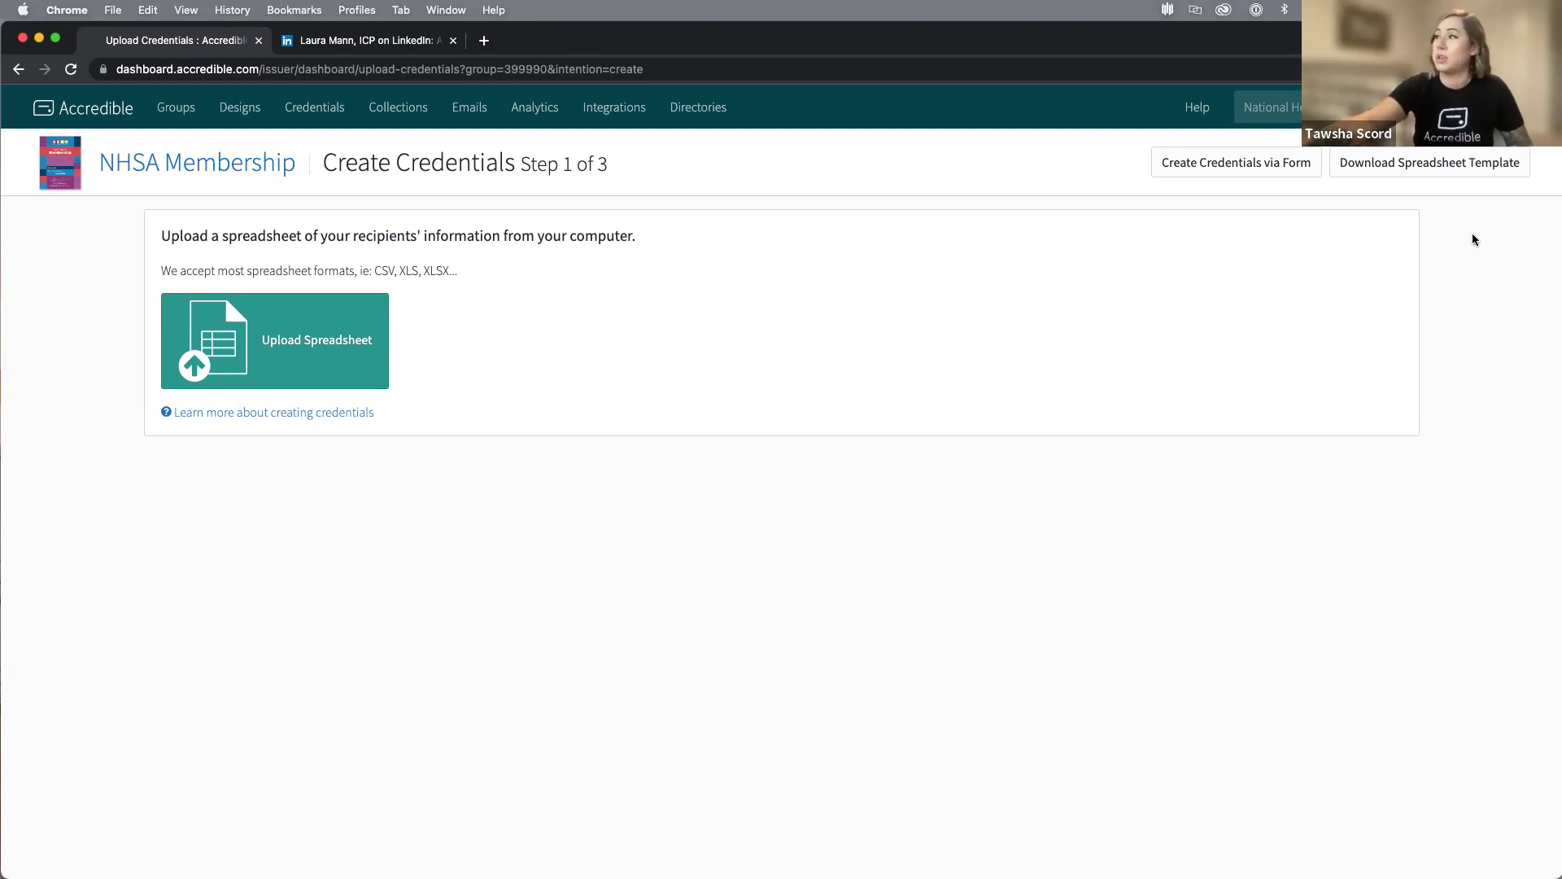
Create one NHSA Membership credential via the form using the recipient's full name and e-mail address.
left_click(1277, 168)
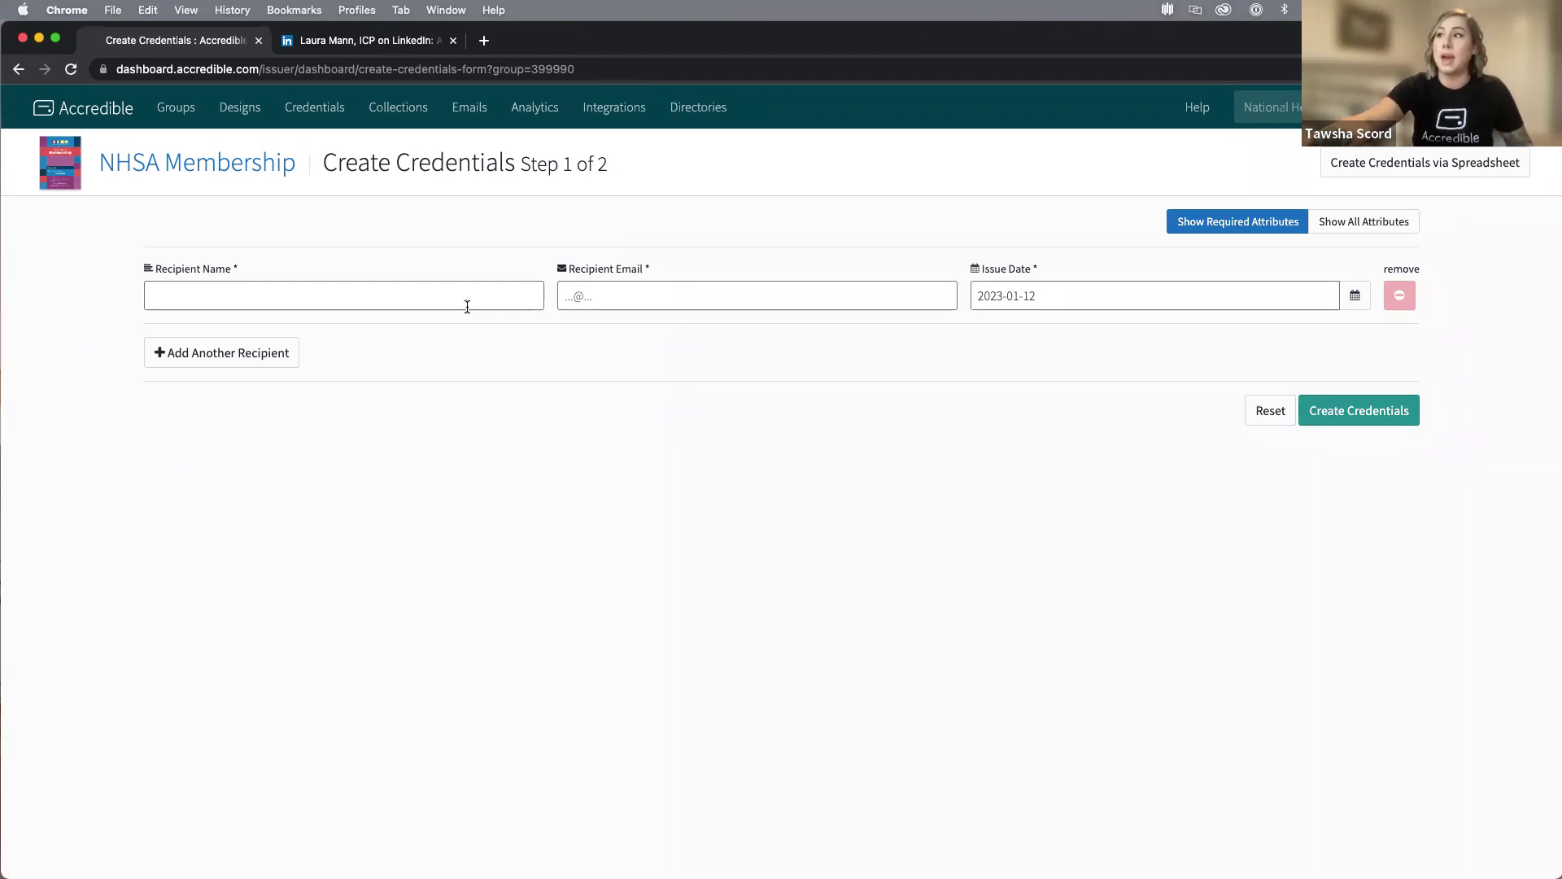
left_click(440, 300)
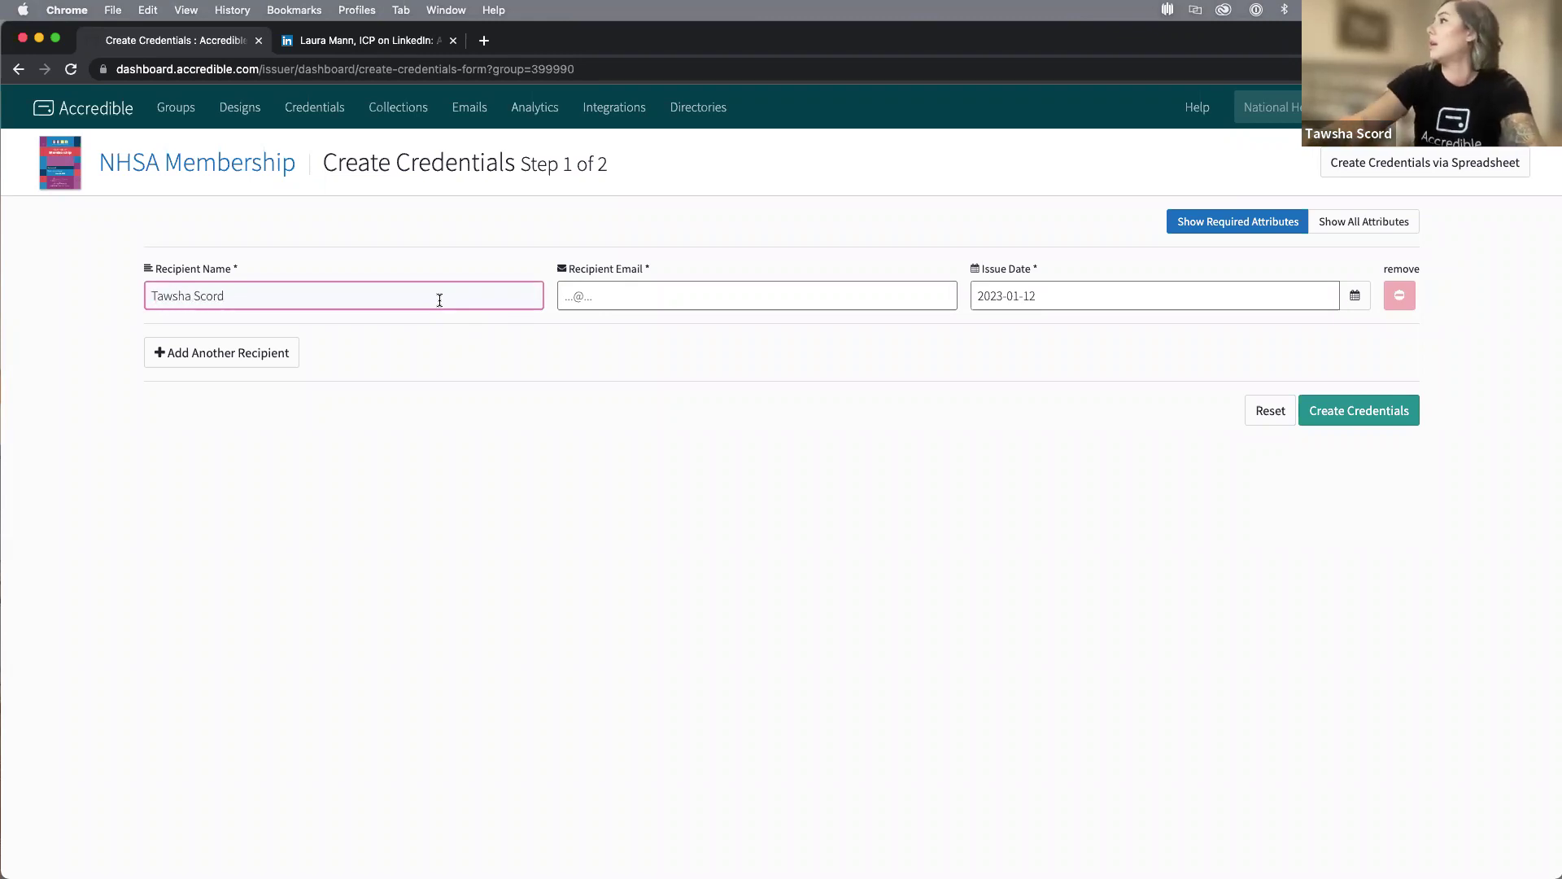
left_click(752, 301)
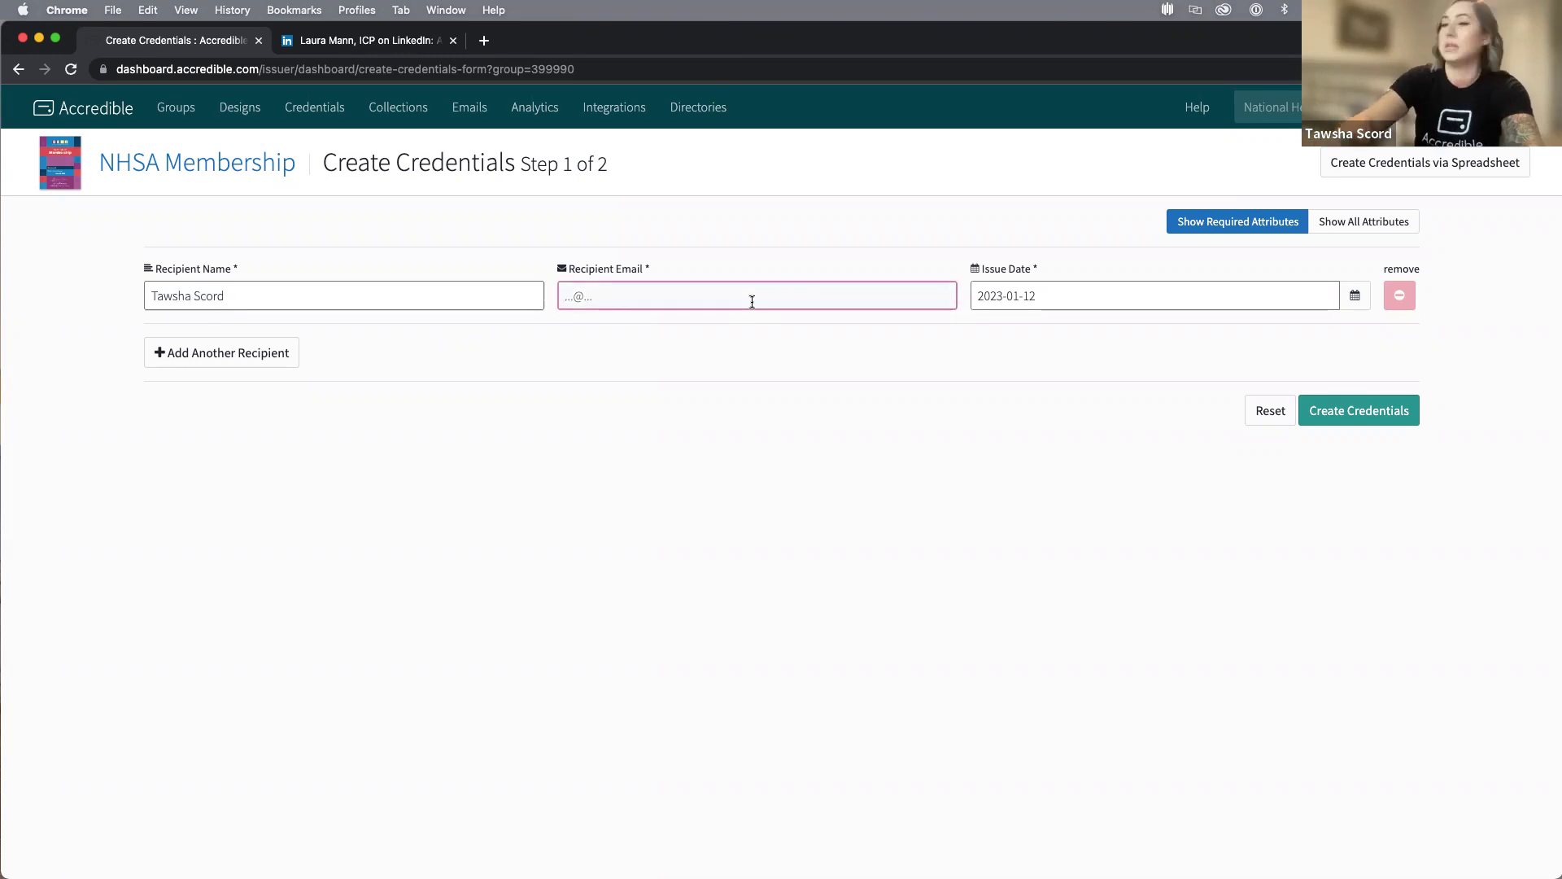
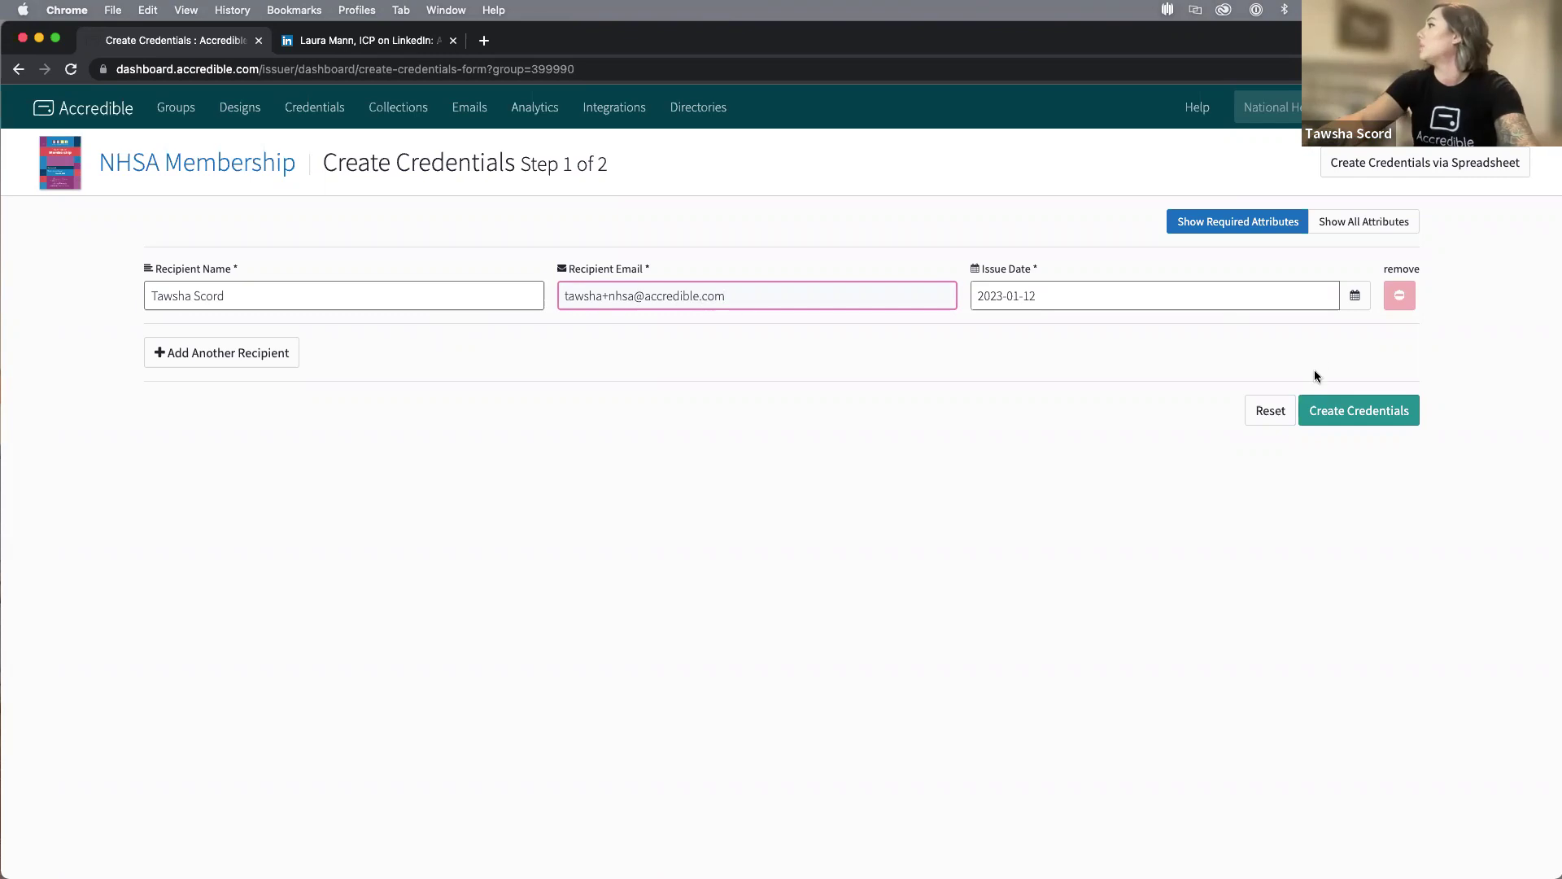
left_click(1350, 413)
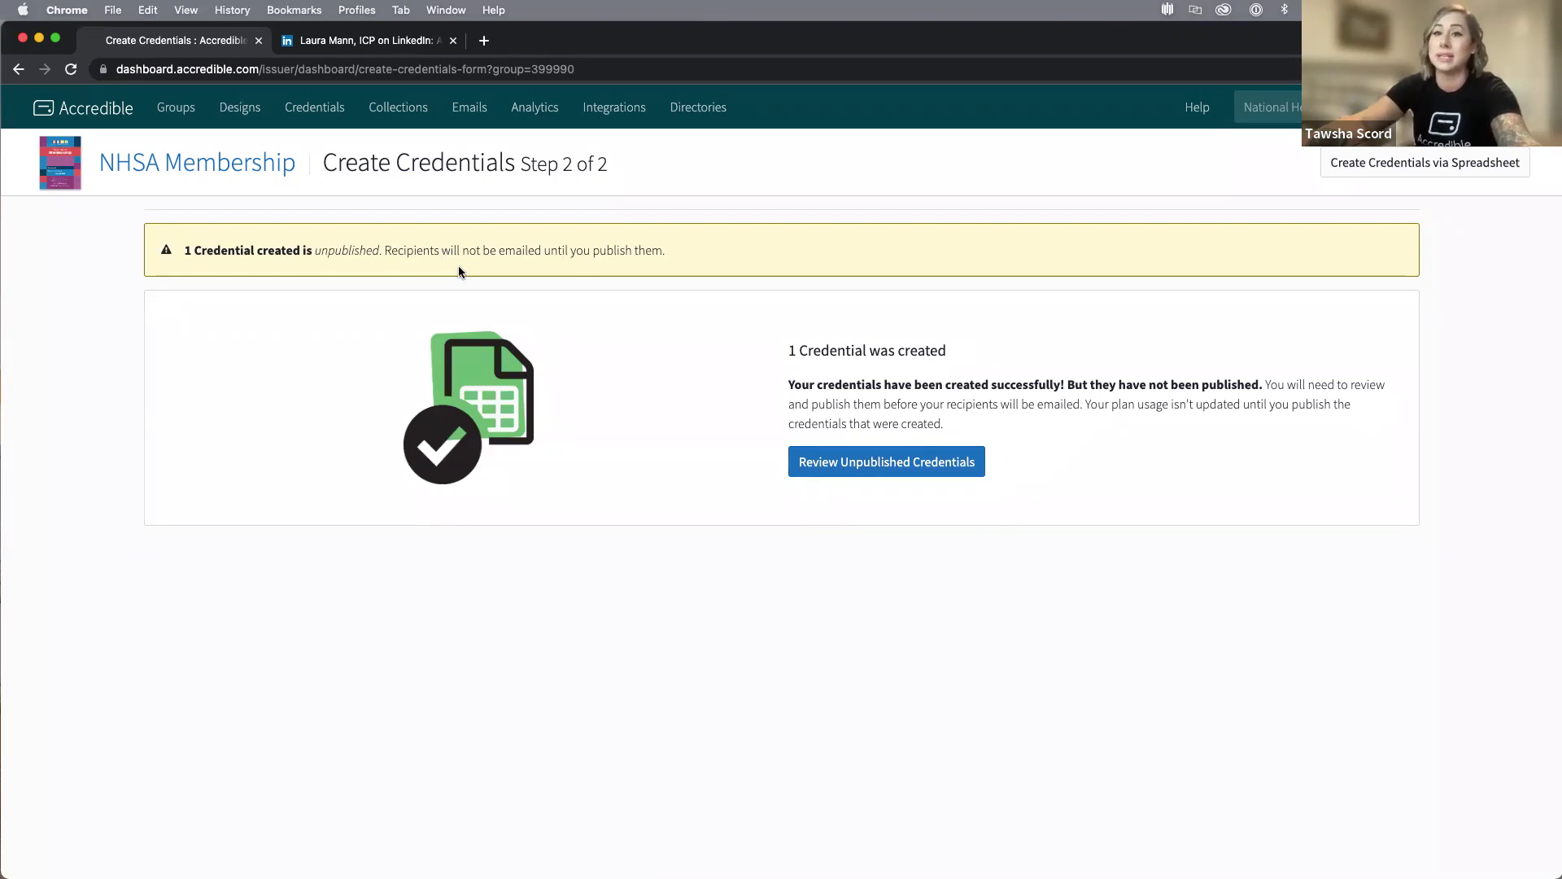
Publish the new unpublished NHSA Membership credential and open its certificate e-mail in Gmail.
left_click(856, 475)
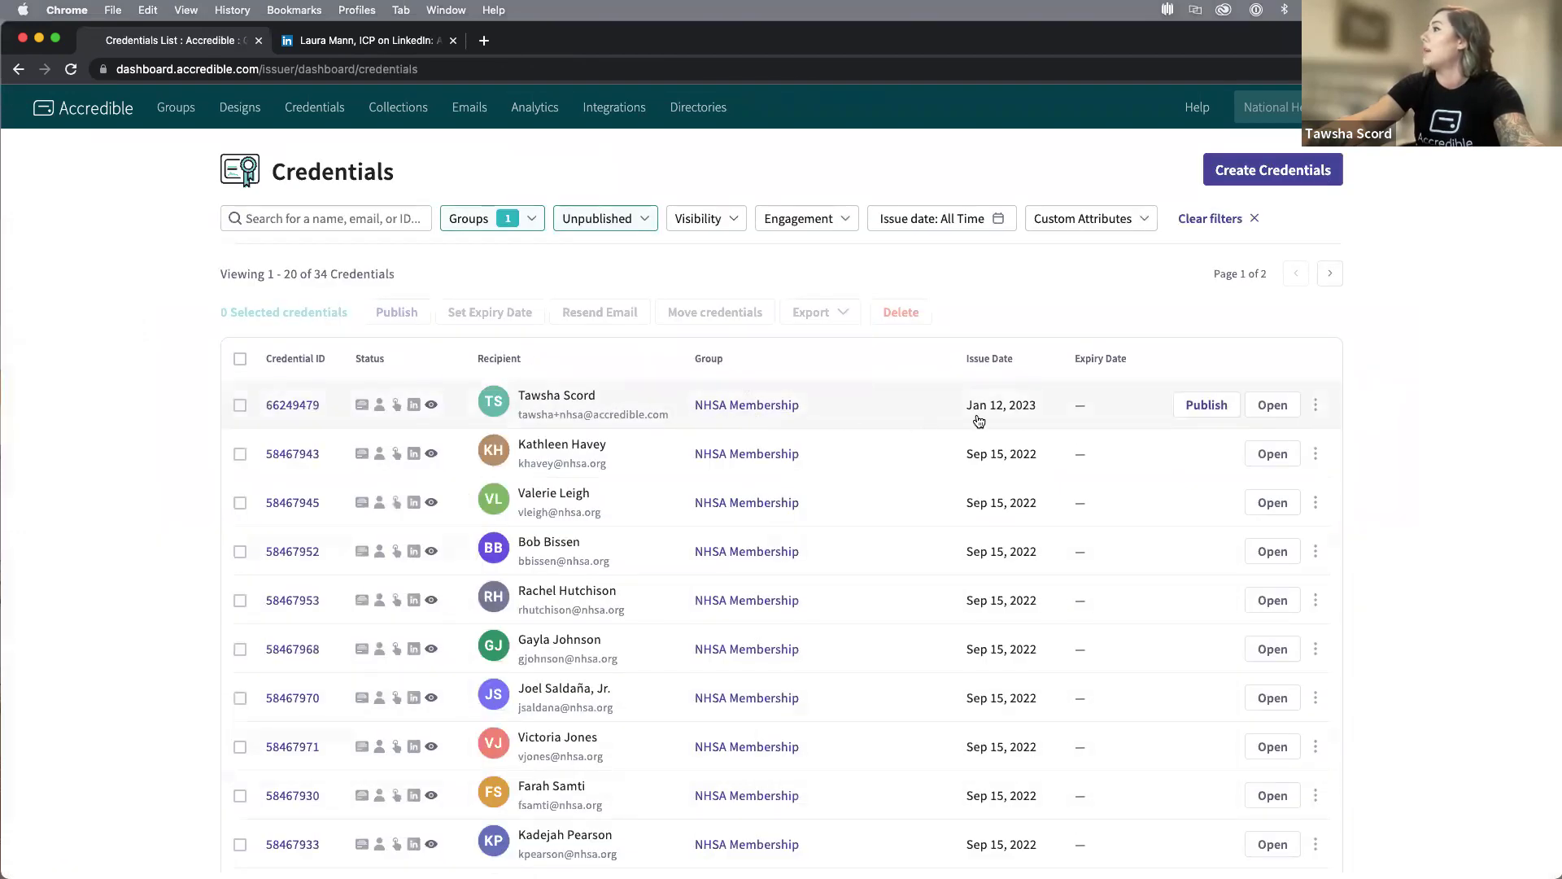
left_click(1203, 407)
left_click(846, 612)
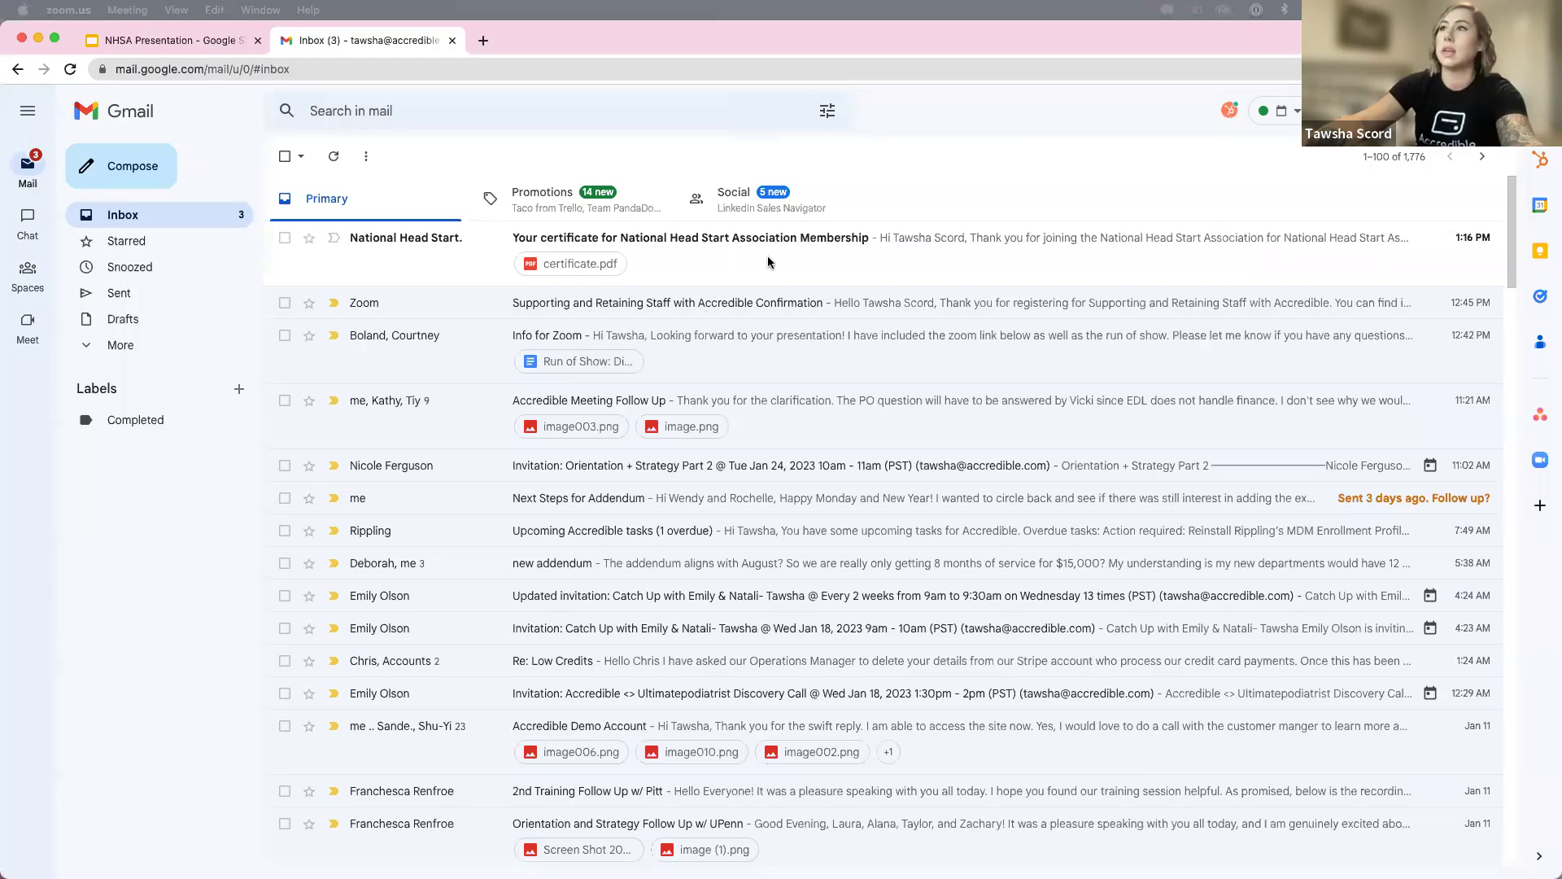
left_click(767, 262)
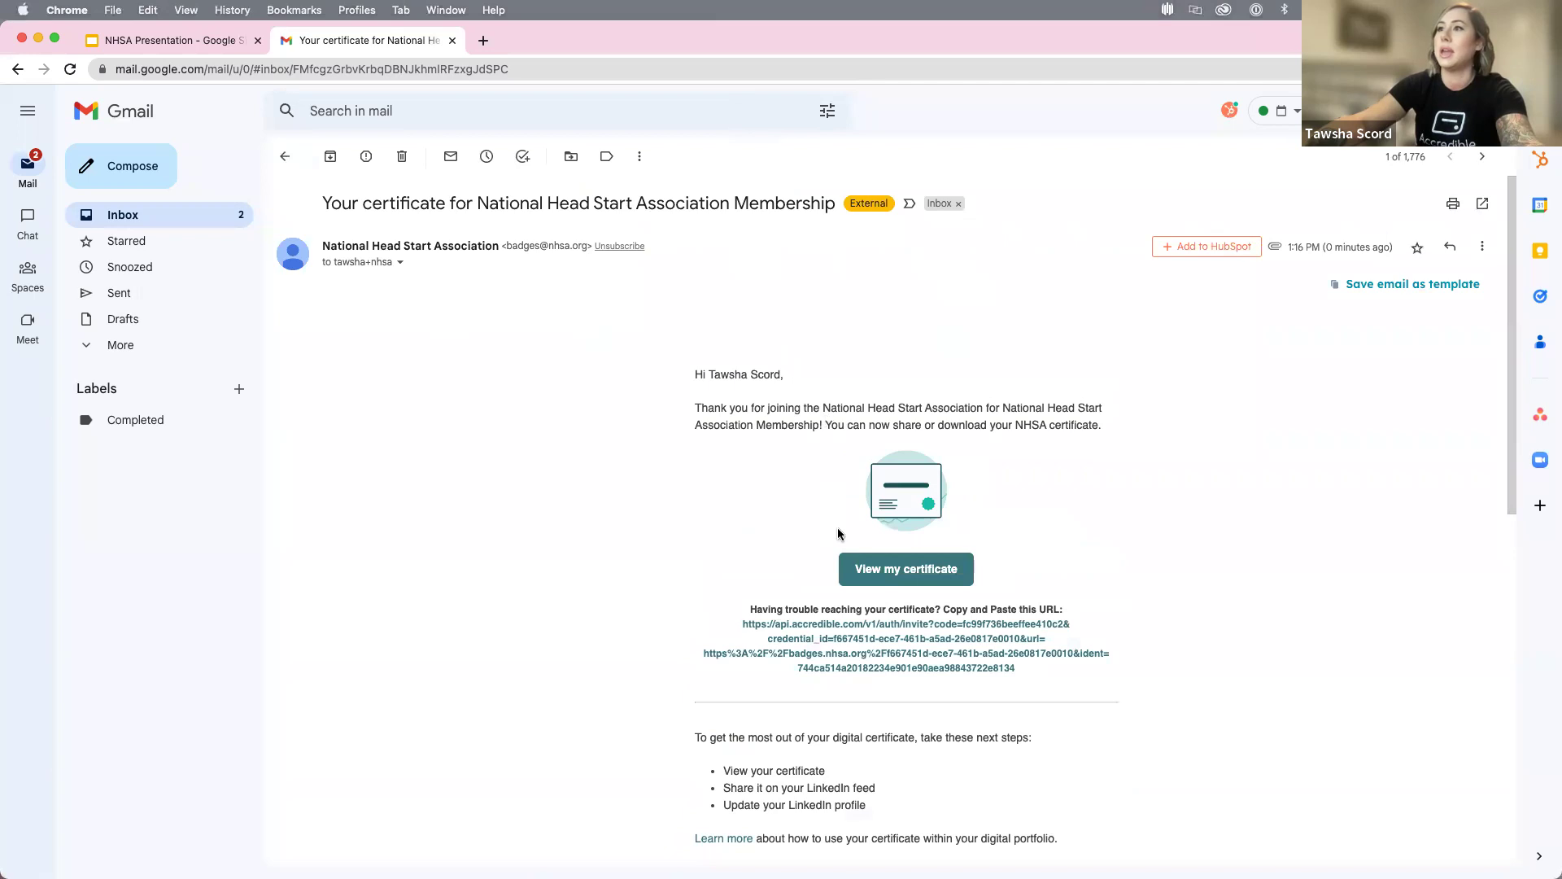
Open the recipient's NHSA Membership credential page from the e-mail's View my certificate button.
scroll(838, 533, "down", 5)
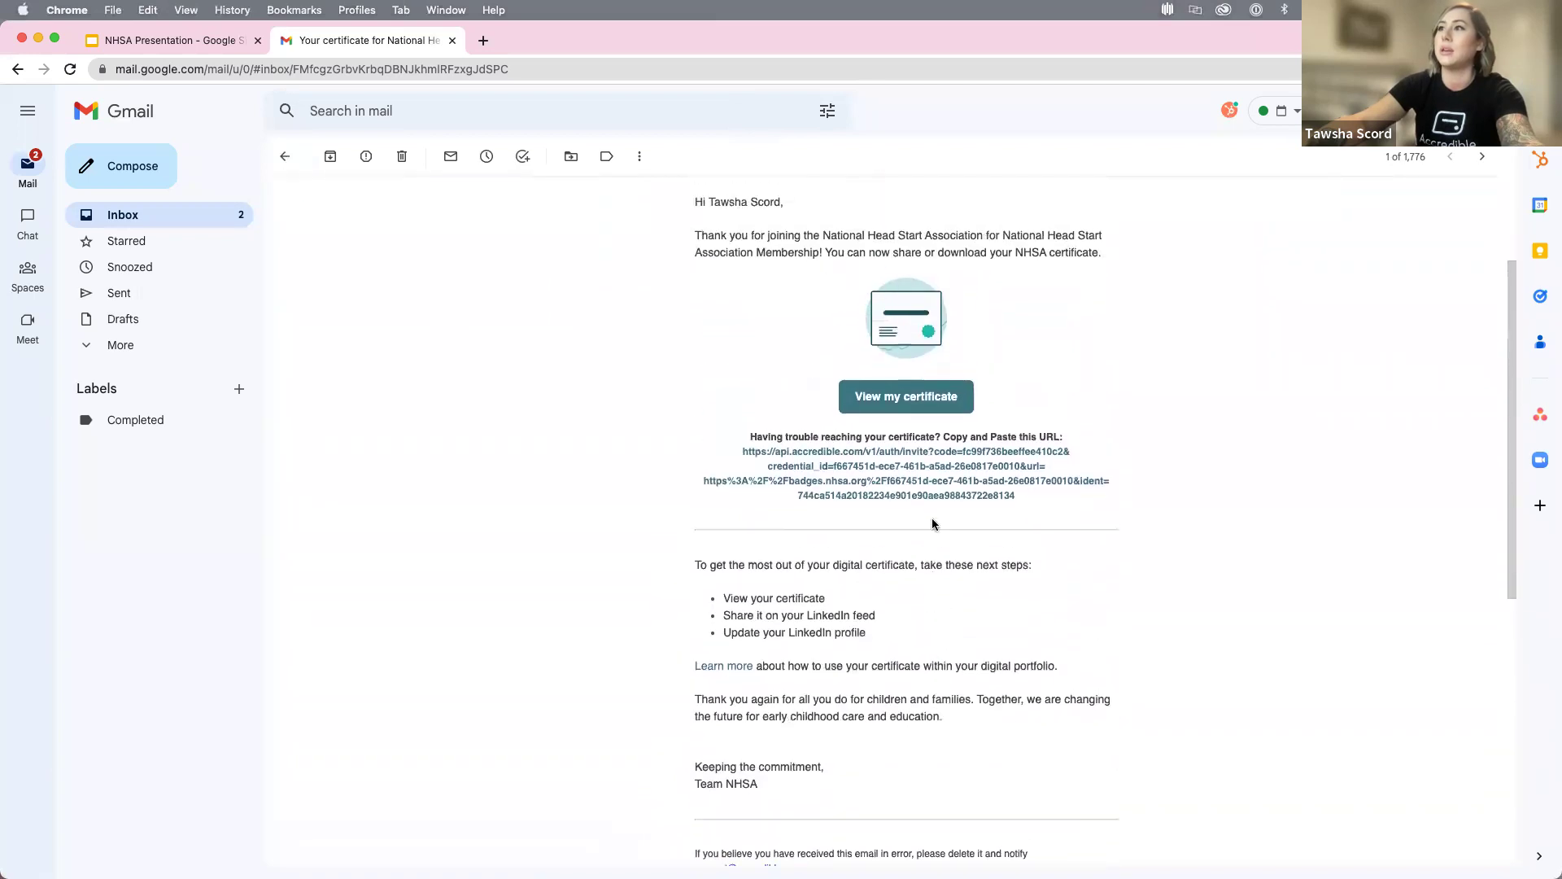
scroll(933, 524, "up", 1)
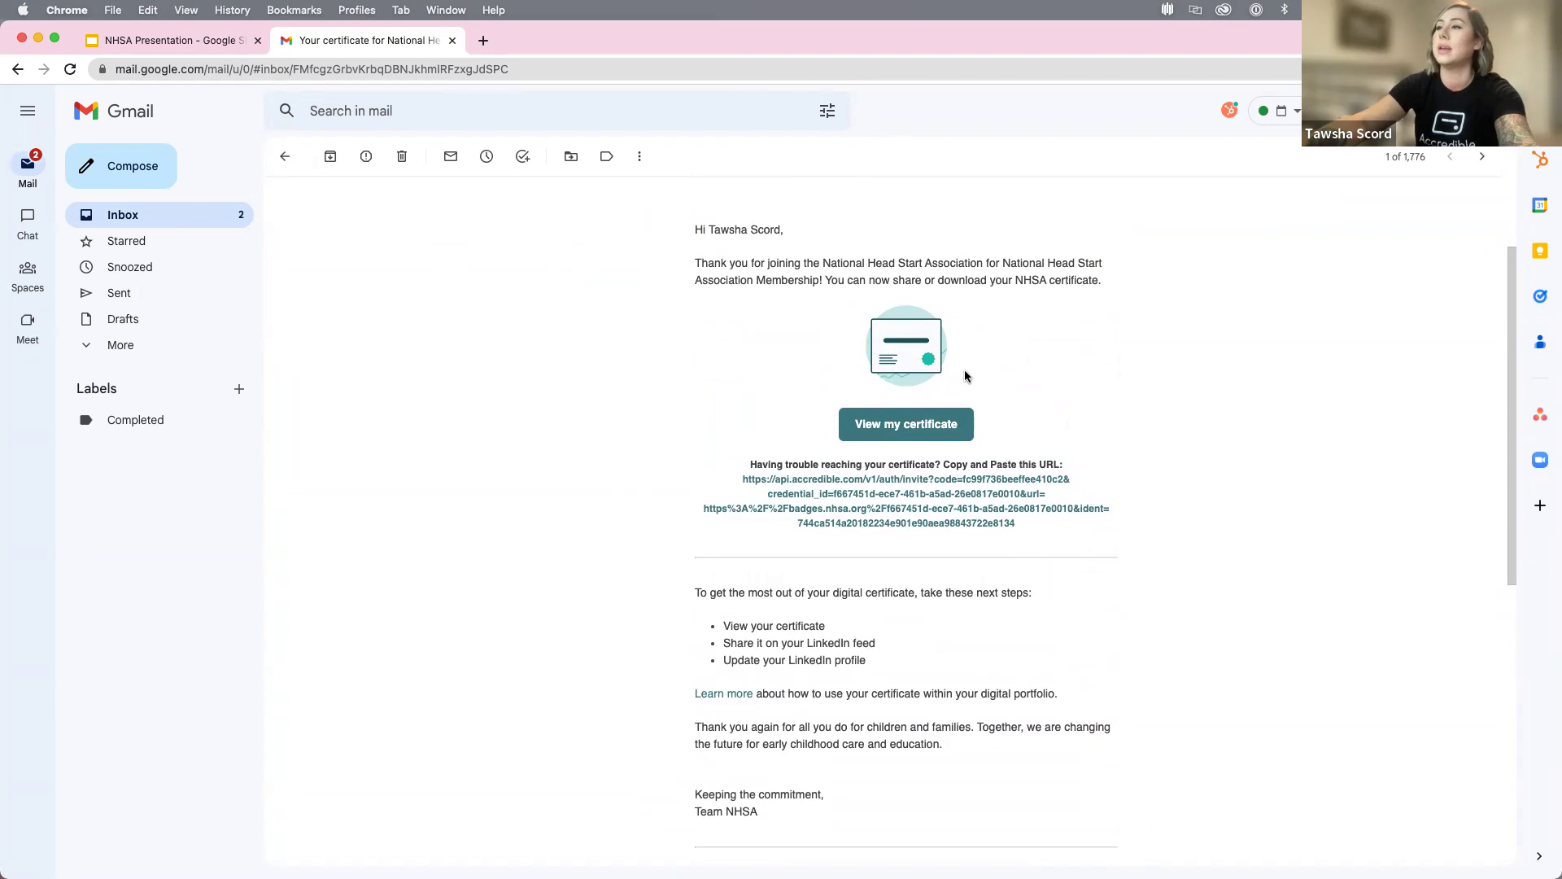
left_click(931, 423)
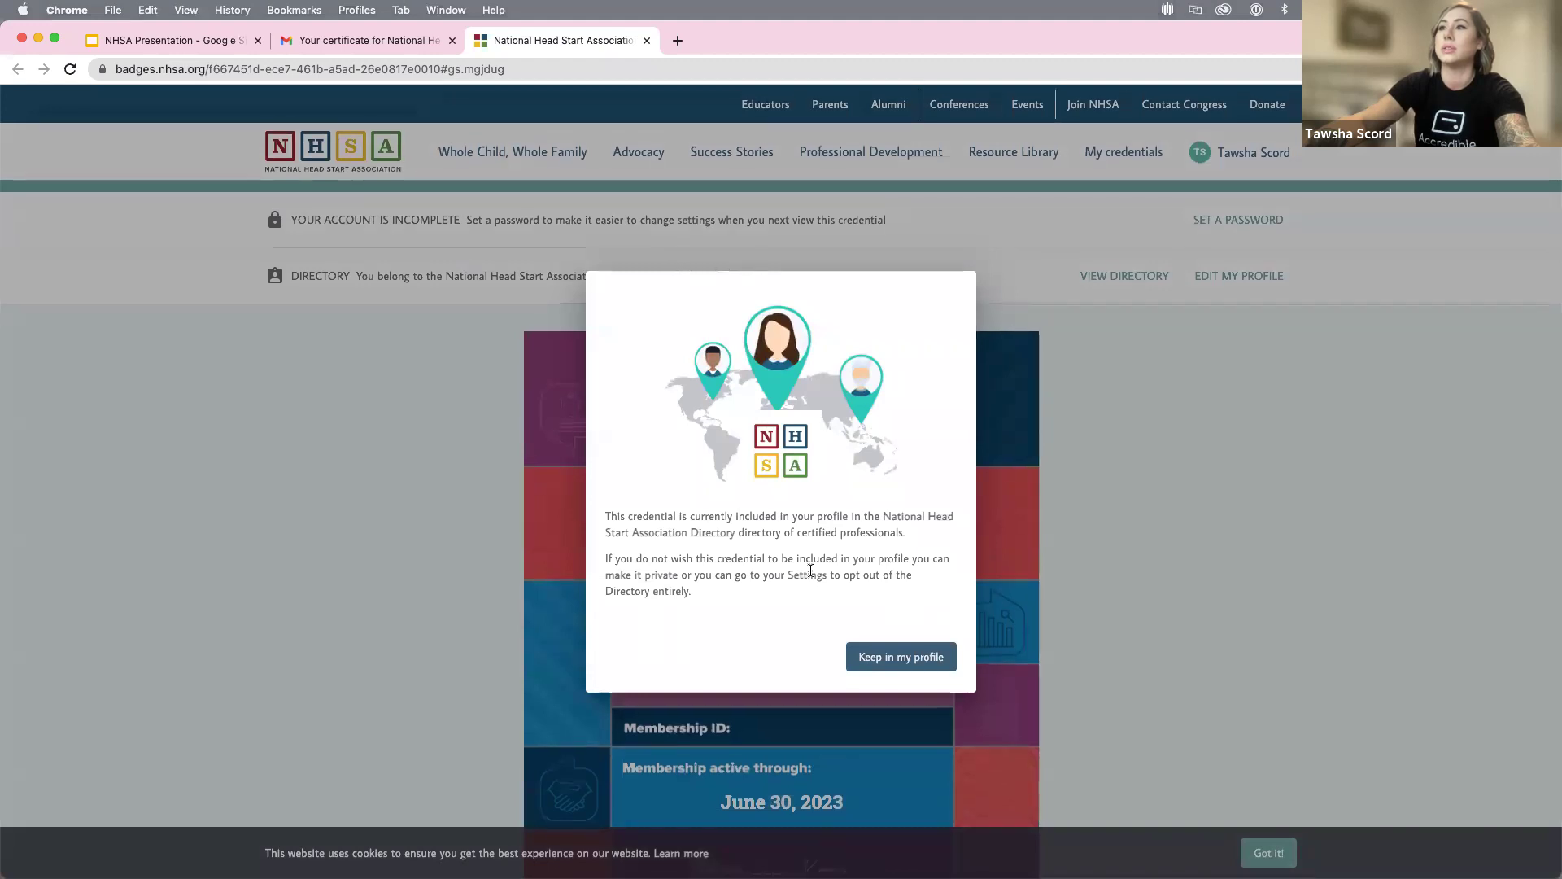
left_click(912, 658)
scroll(1150, 583, "down", 1)
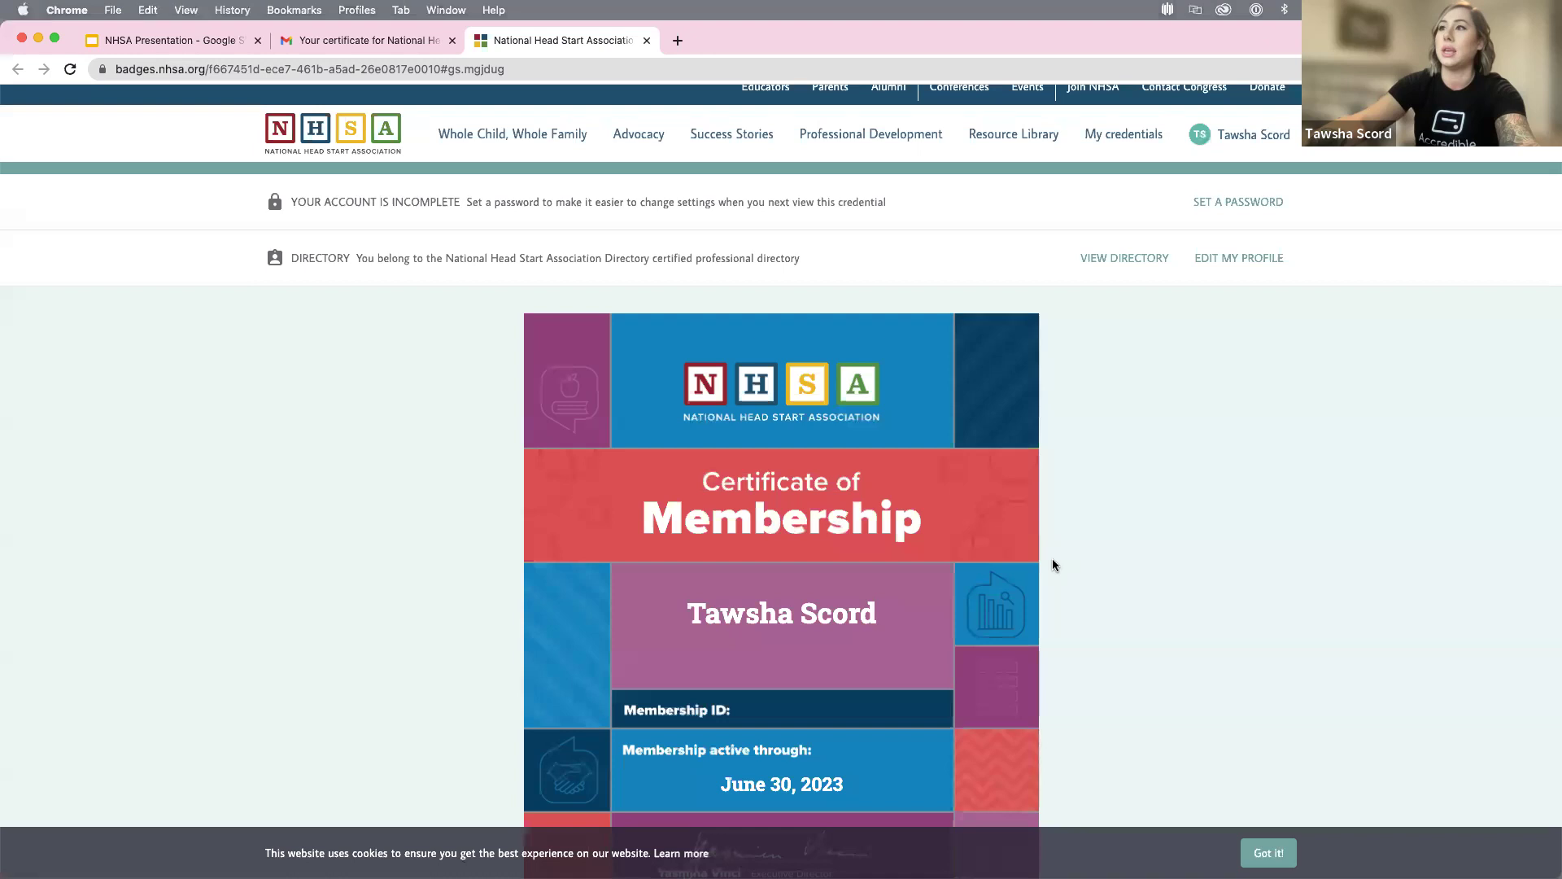
scroll(1053, 562, "down", 3)
scroll(1052, 560, "down", 3)
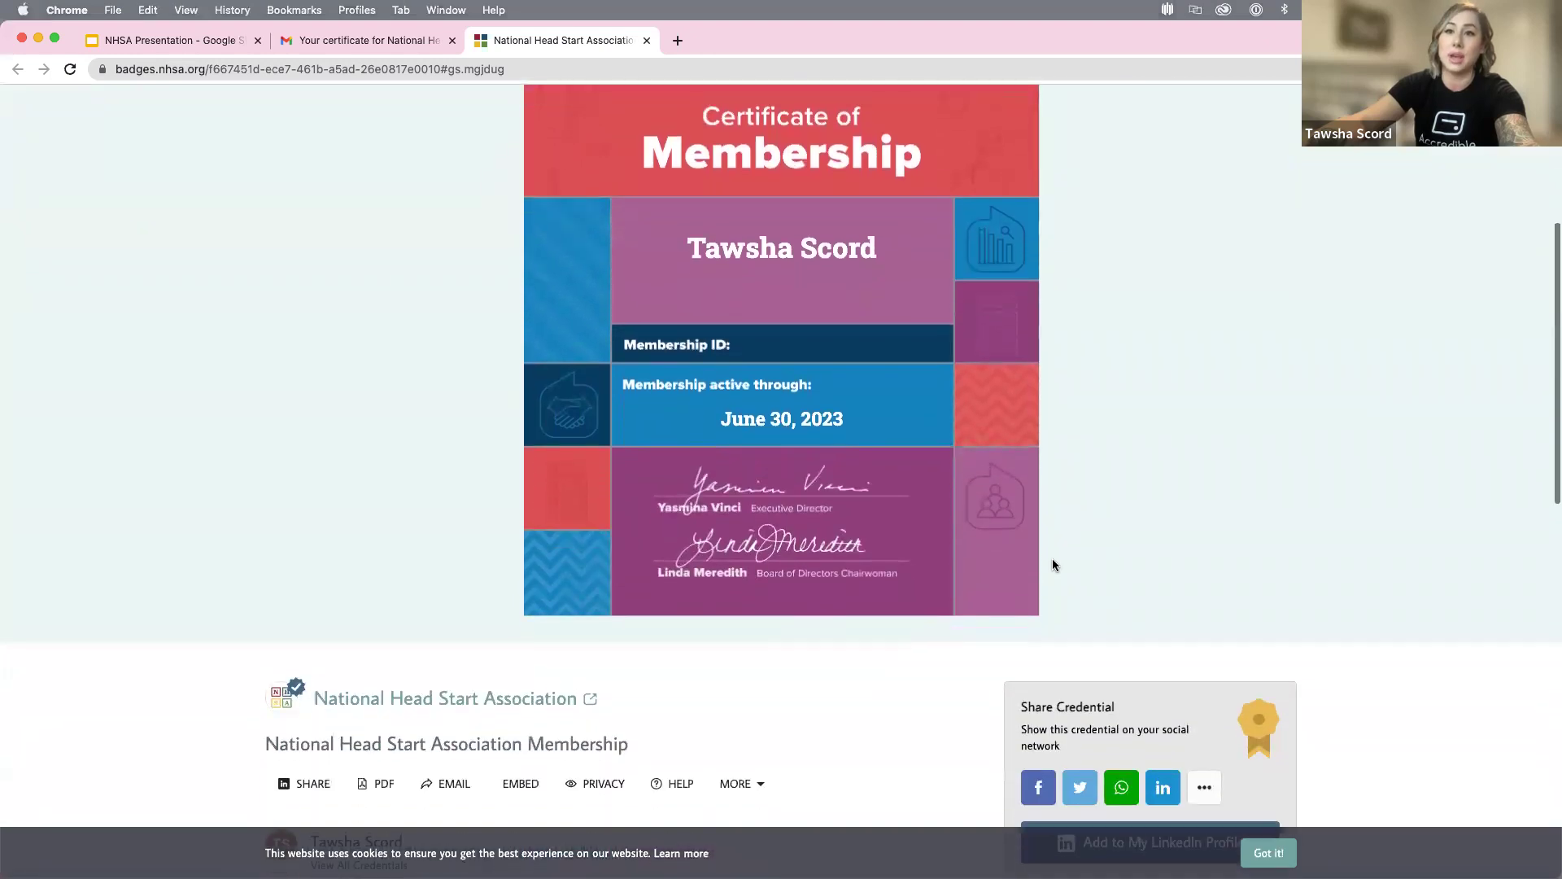
scroll(1053, 560, "down", 2)
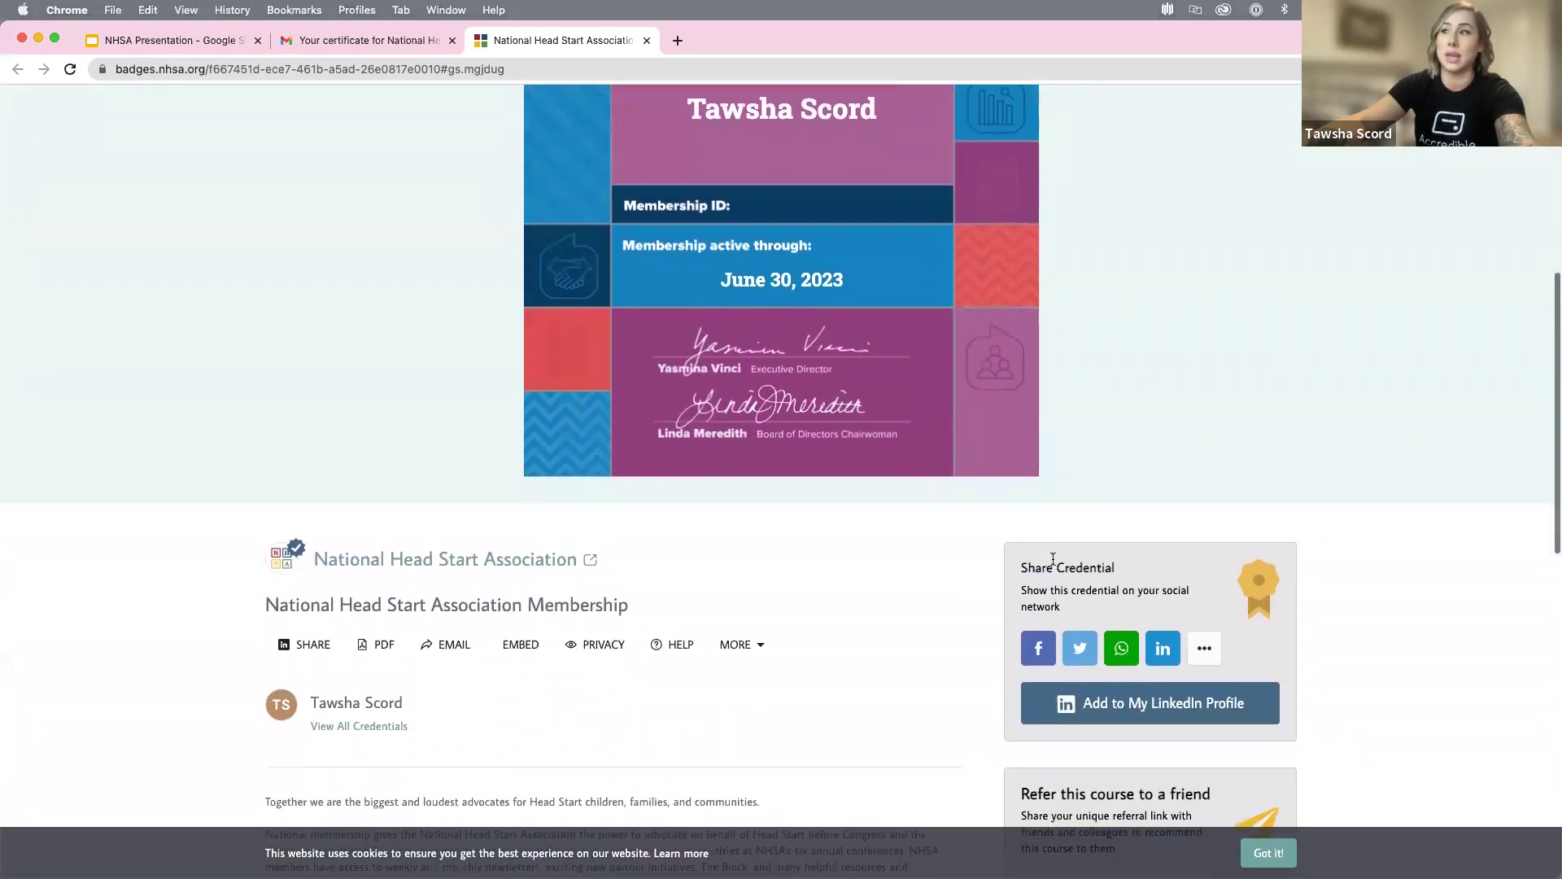
scroll(905, 559, "down", 2)
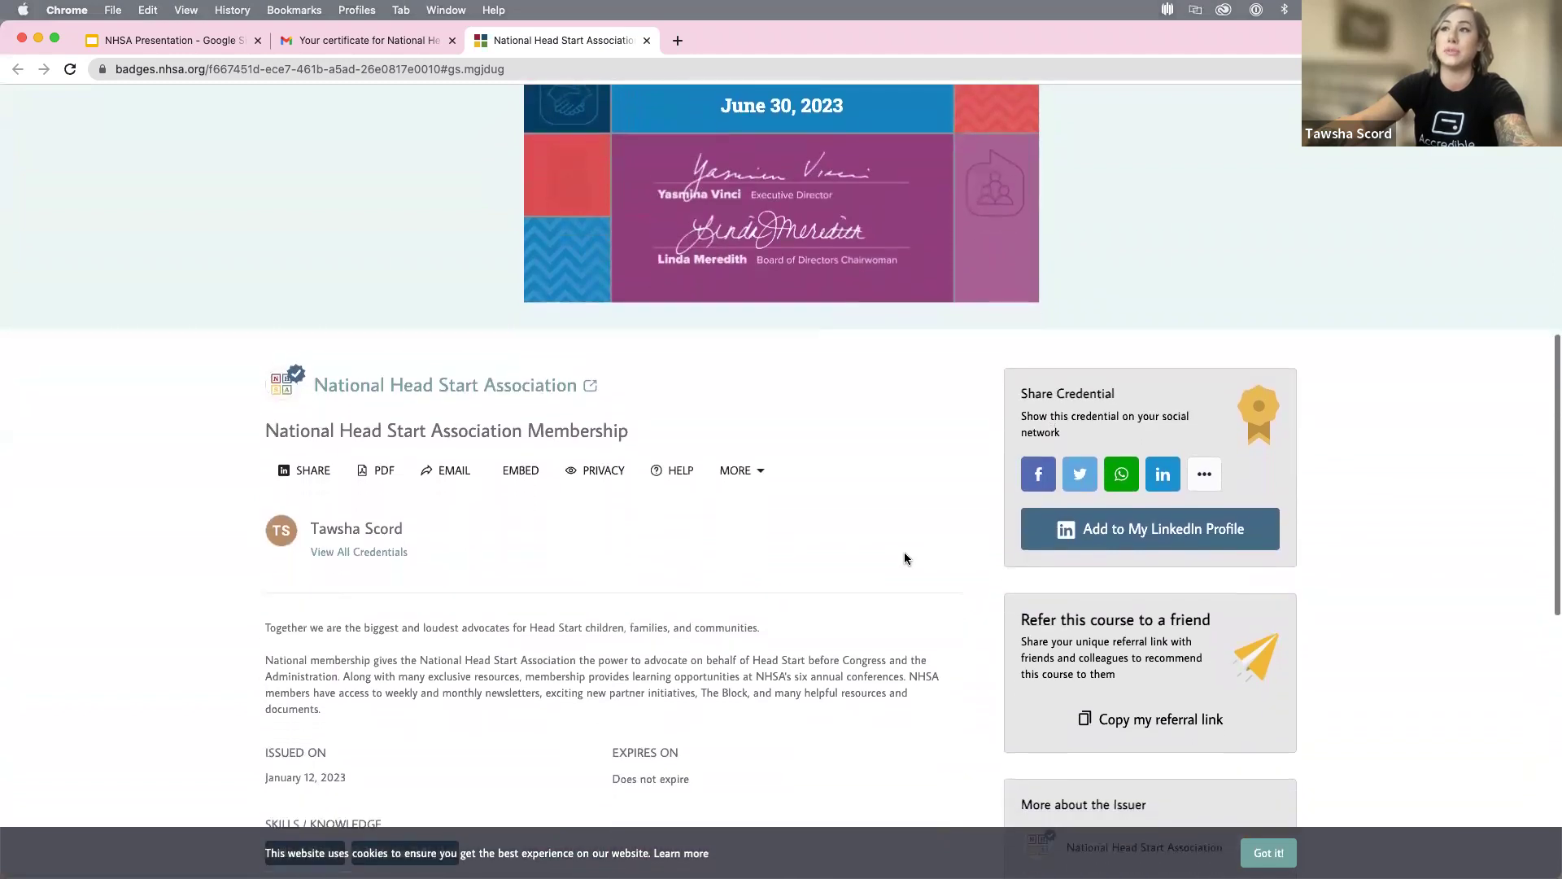
scroll(905, 559, "down", 2)
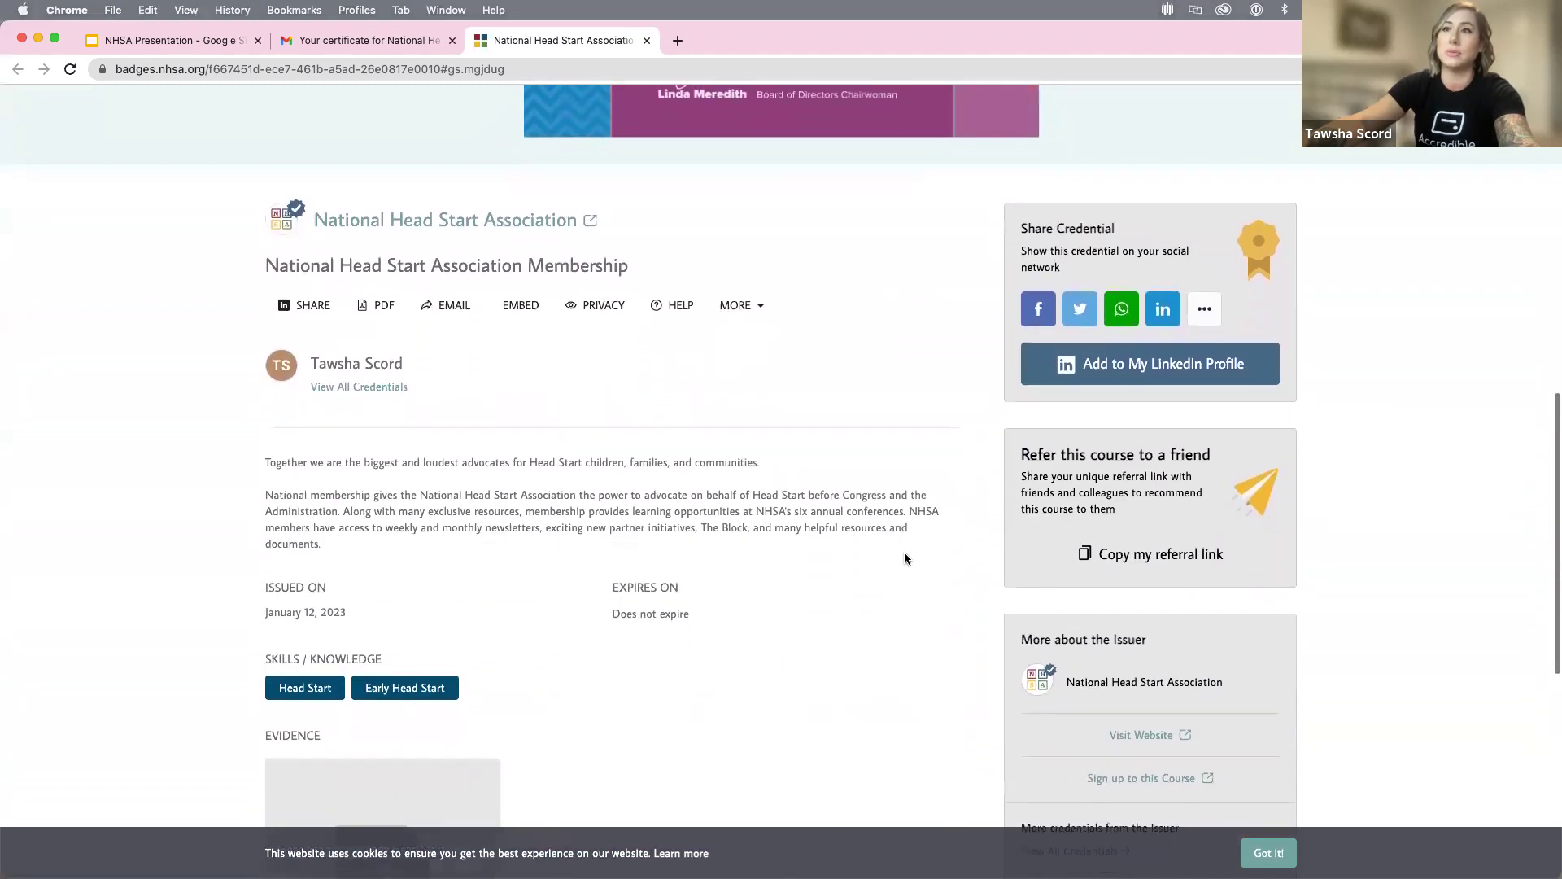
scroll(887, 437, "up", 8)
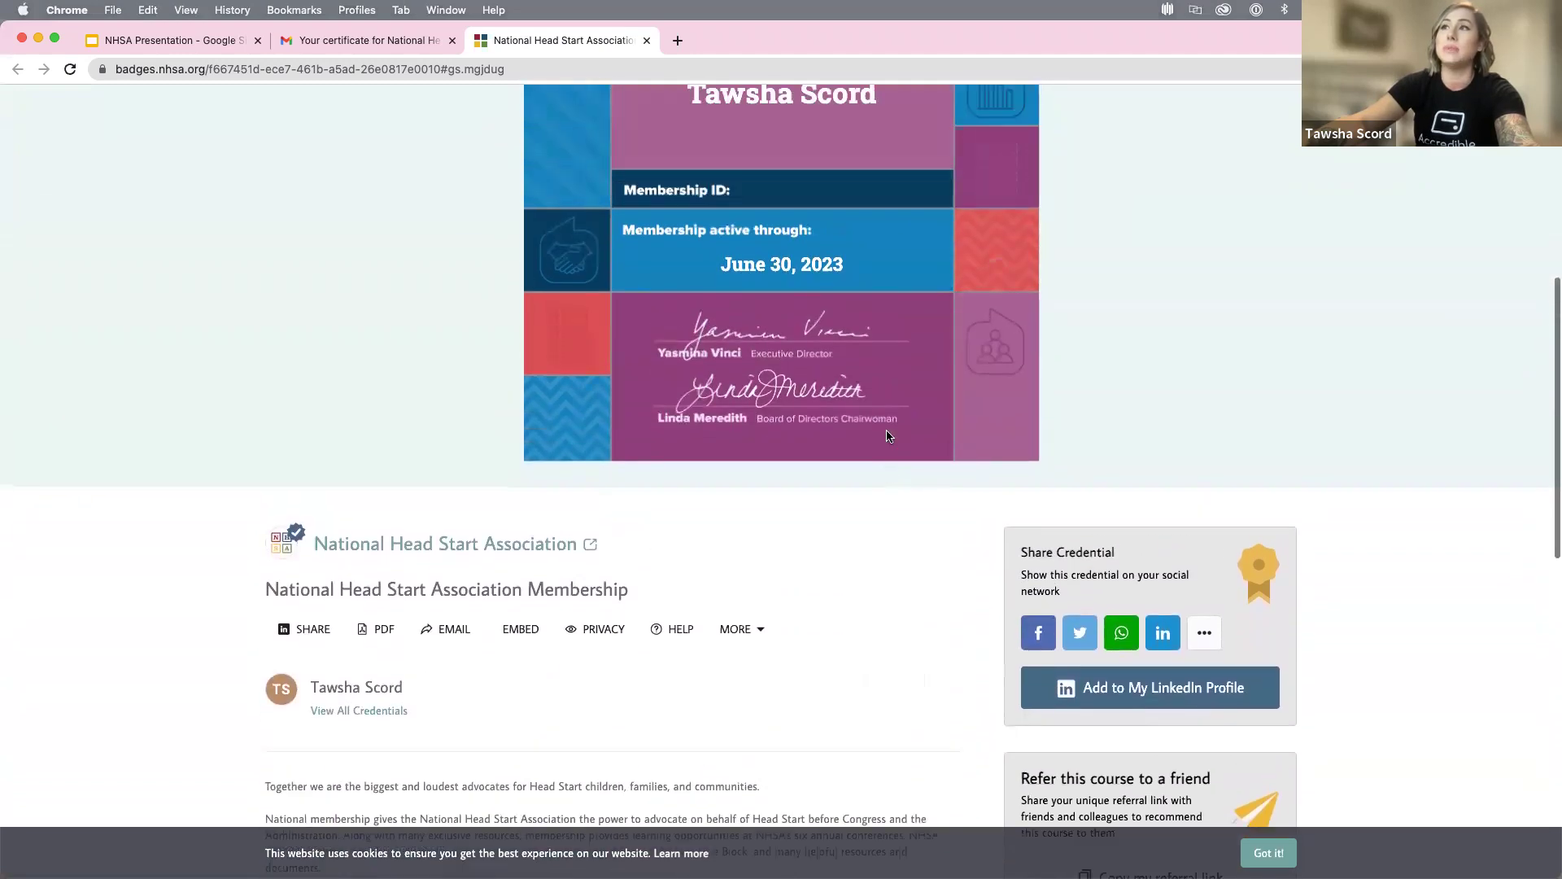
scroll(775, 465, "up", 4)
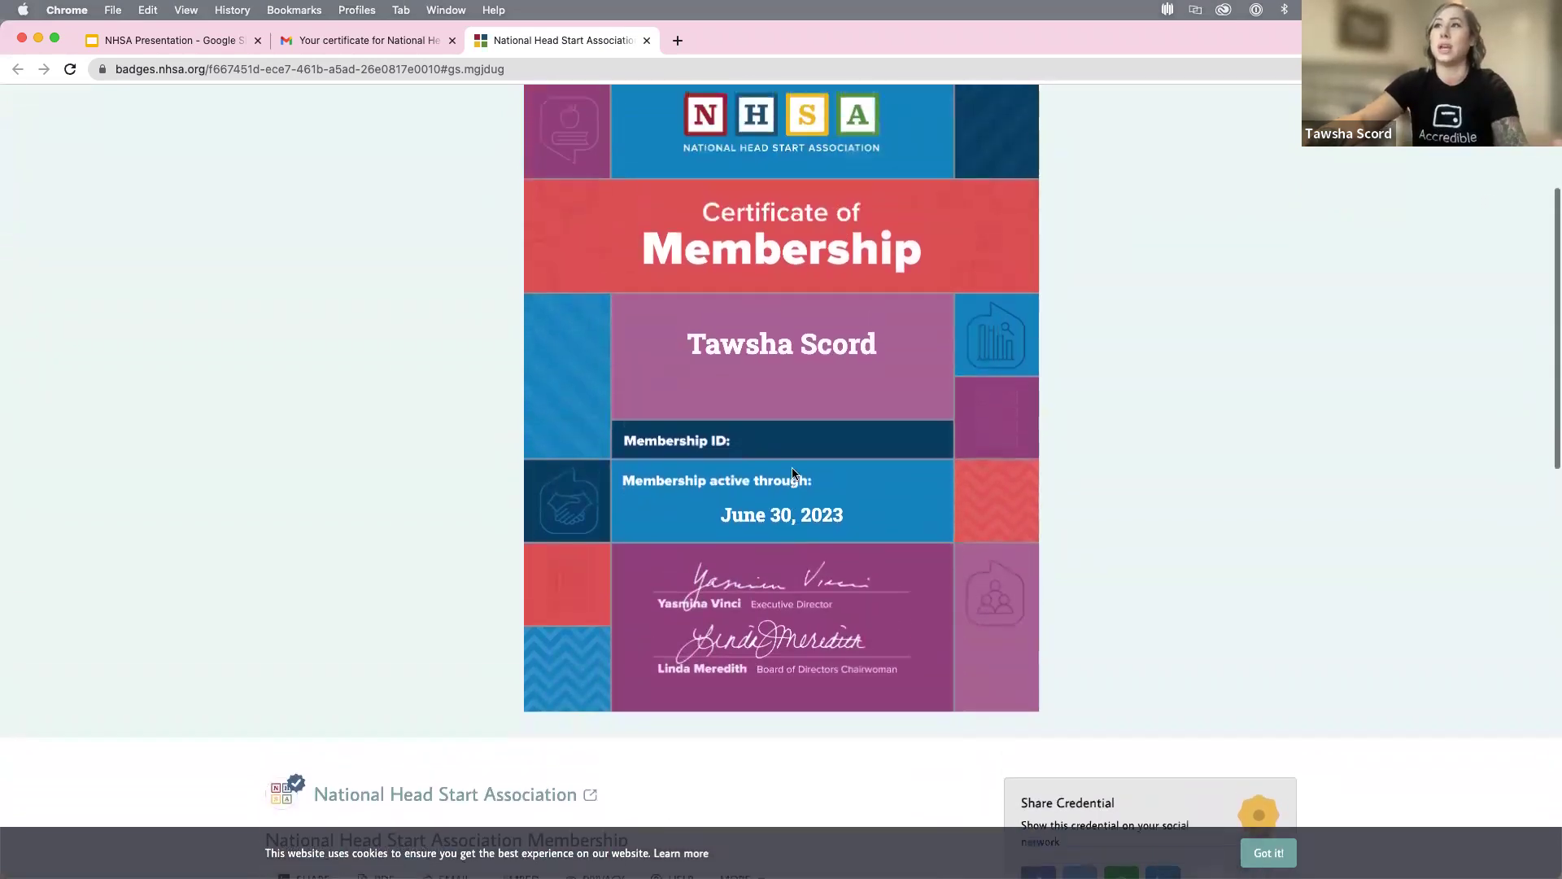
scroll(791, 464, "down", 7)
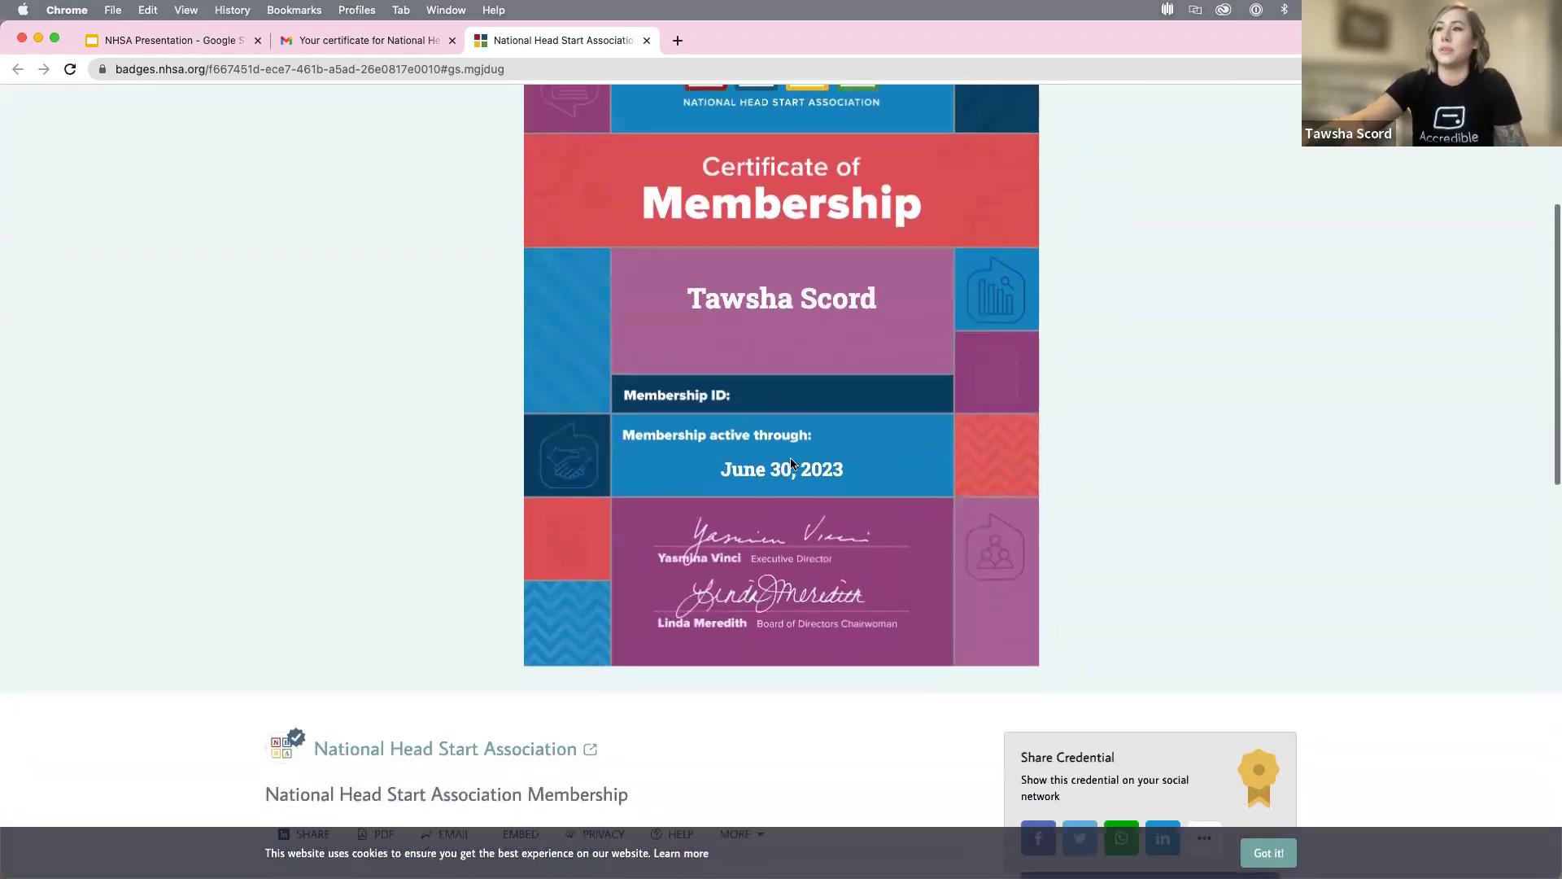
scroll(791, 464, "down", 4)
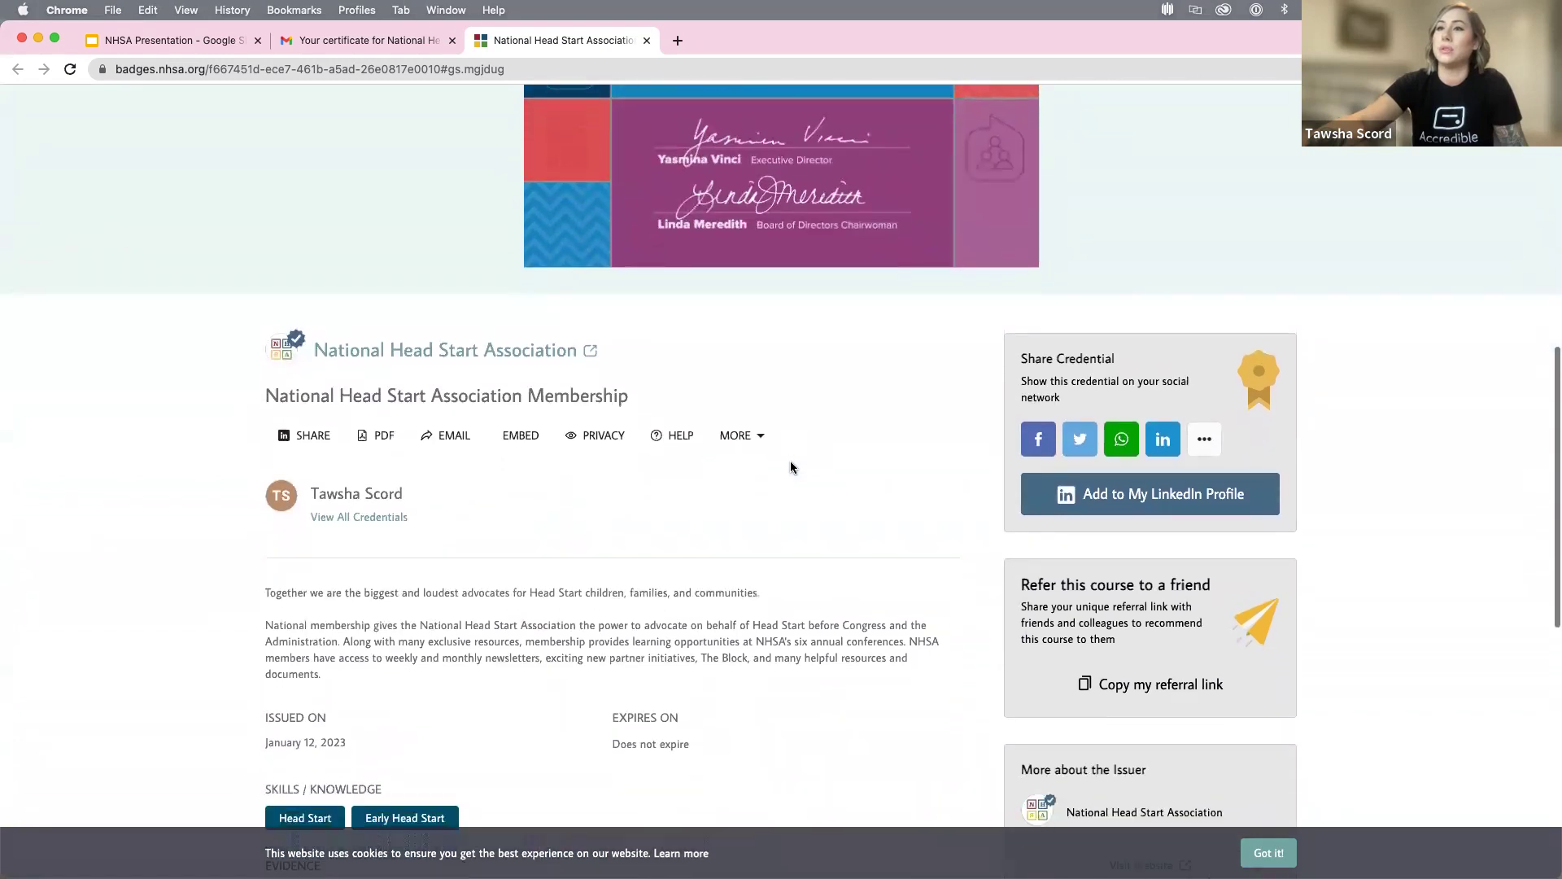
scroll(801, 488, "down", 1)
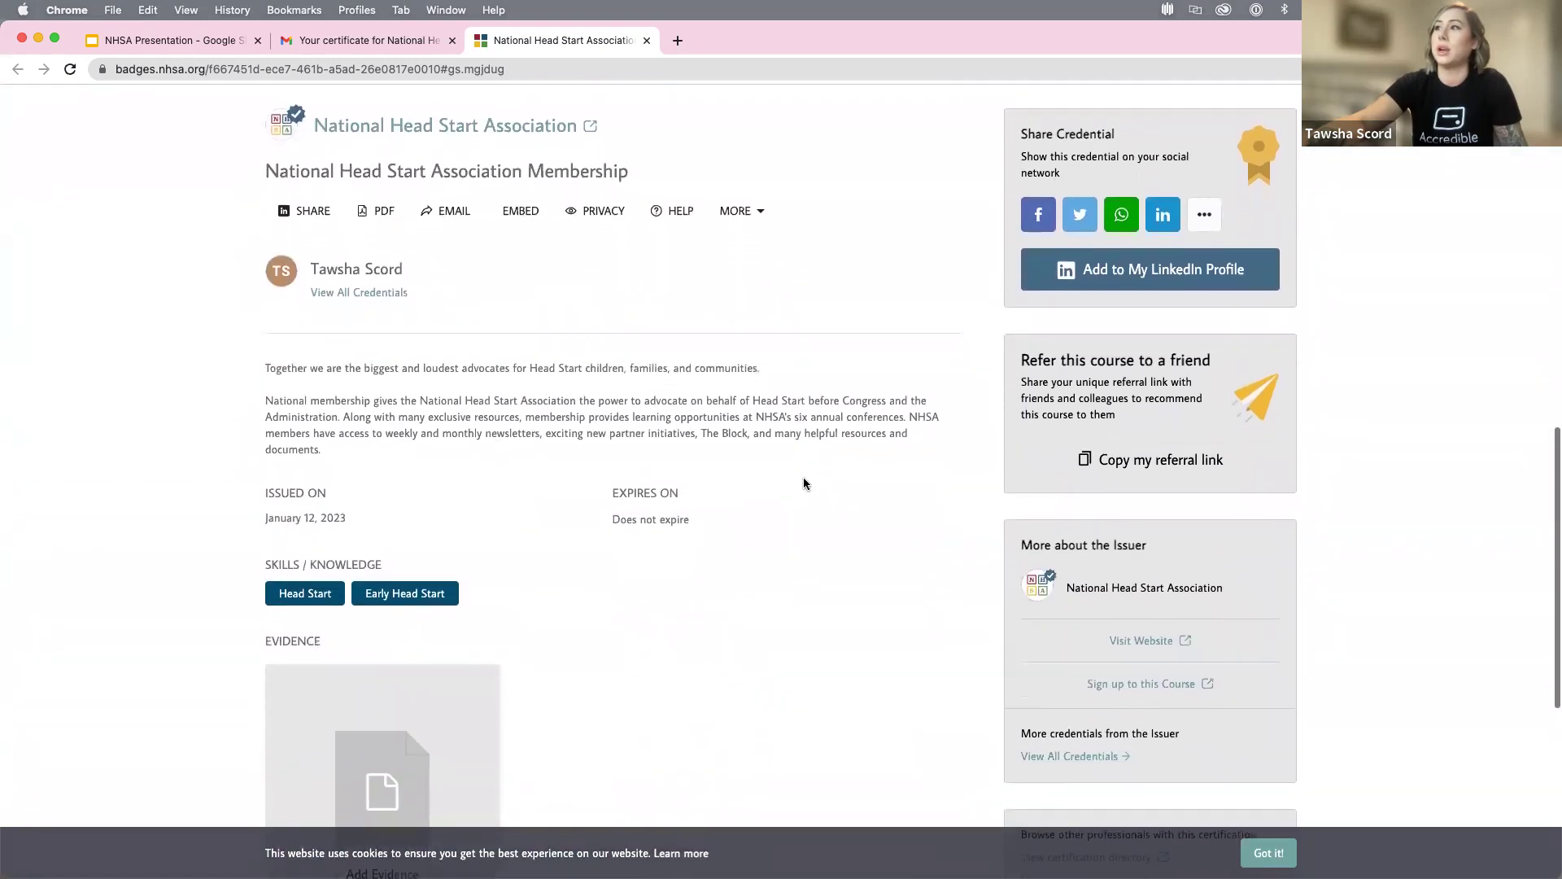
scroll(1167, 647, "down", 1)
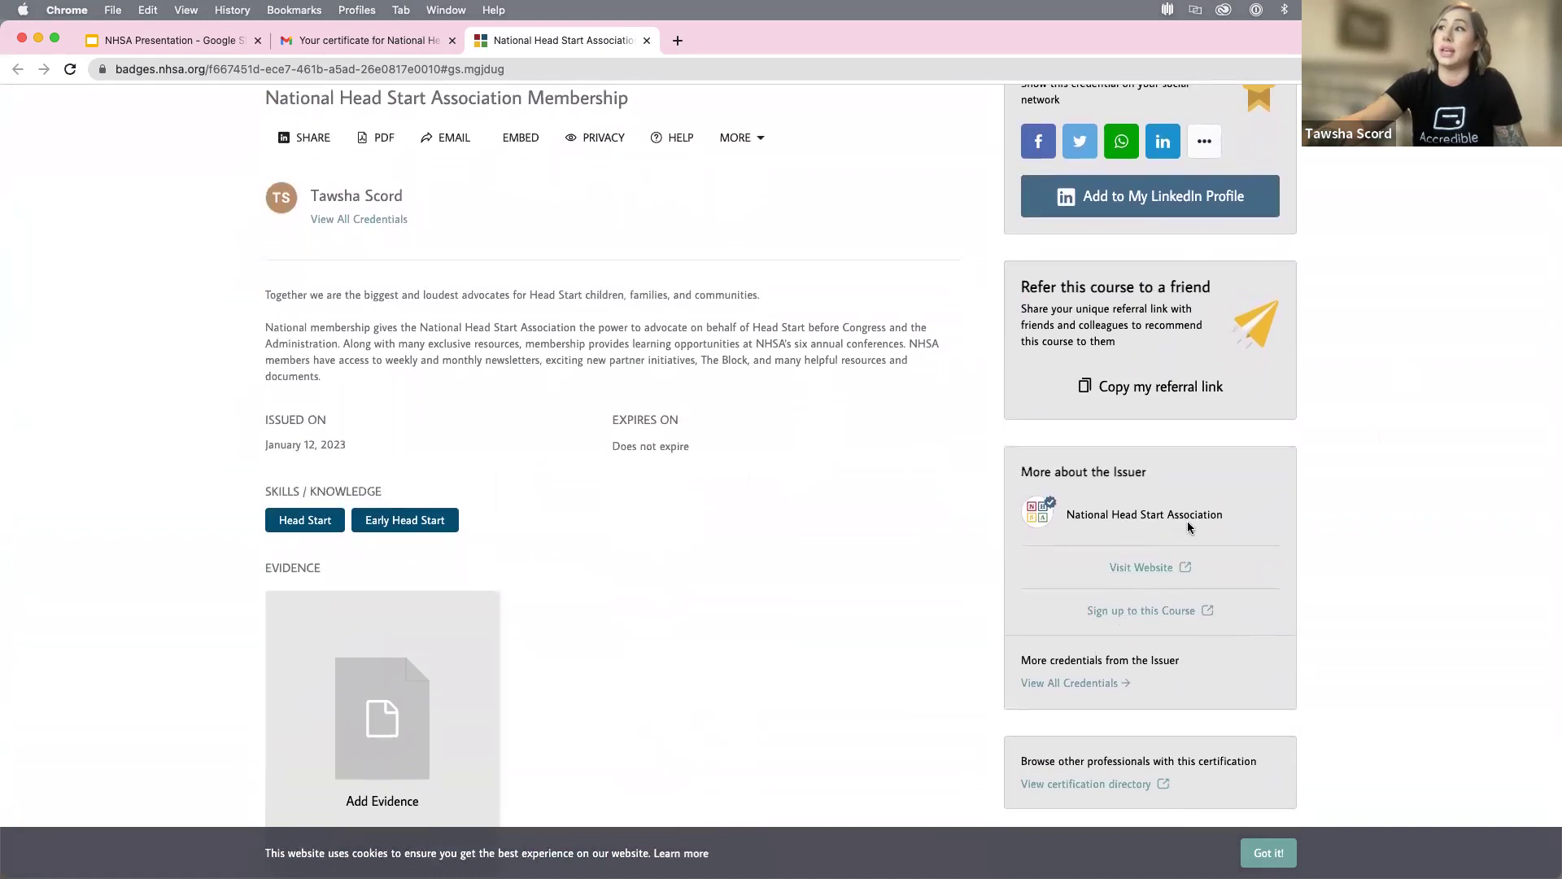
scroll(1213, 582, "down", 3)
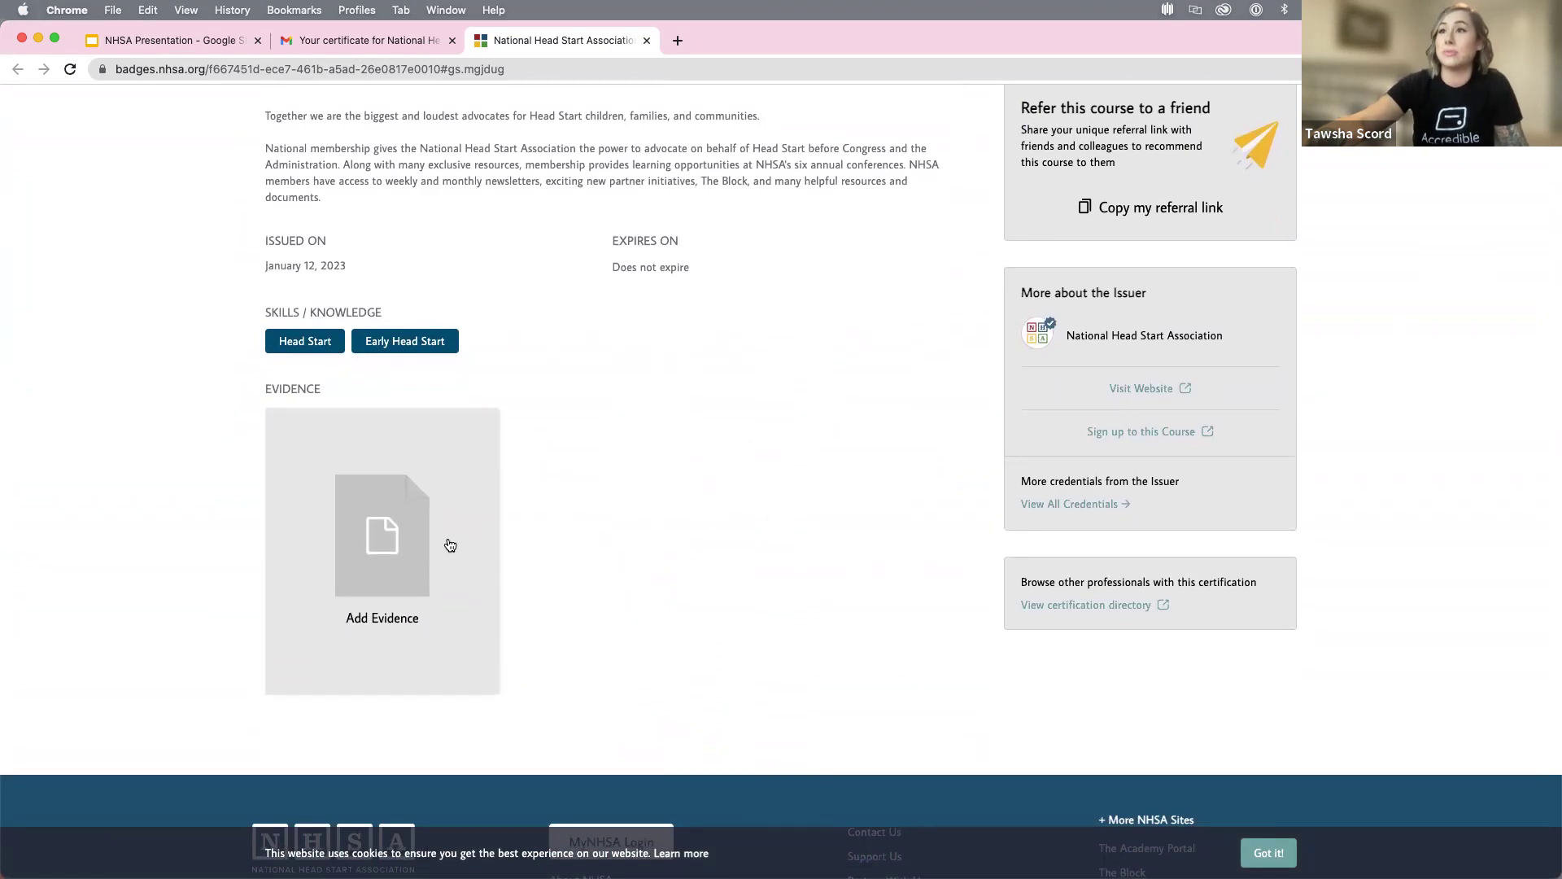
scroll(492, 523, "up", 2)
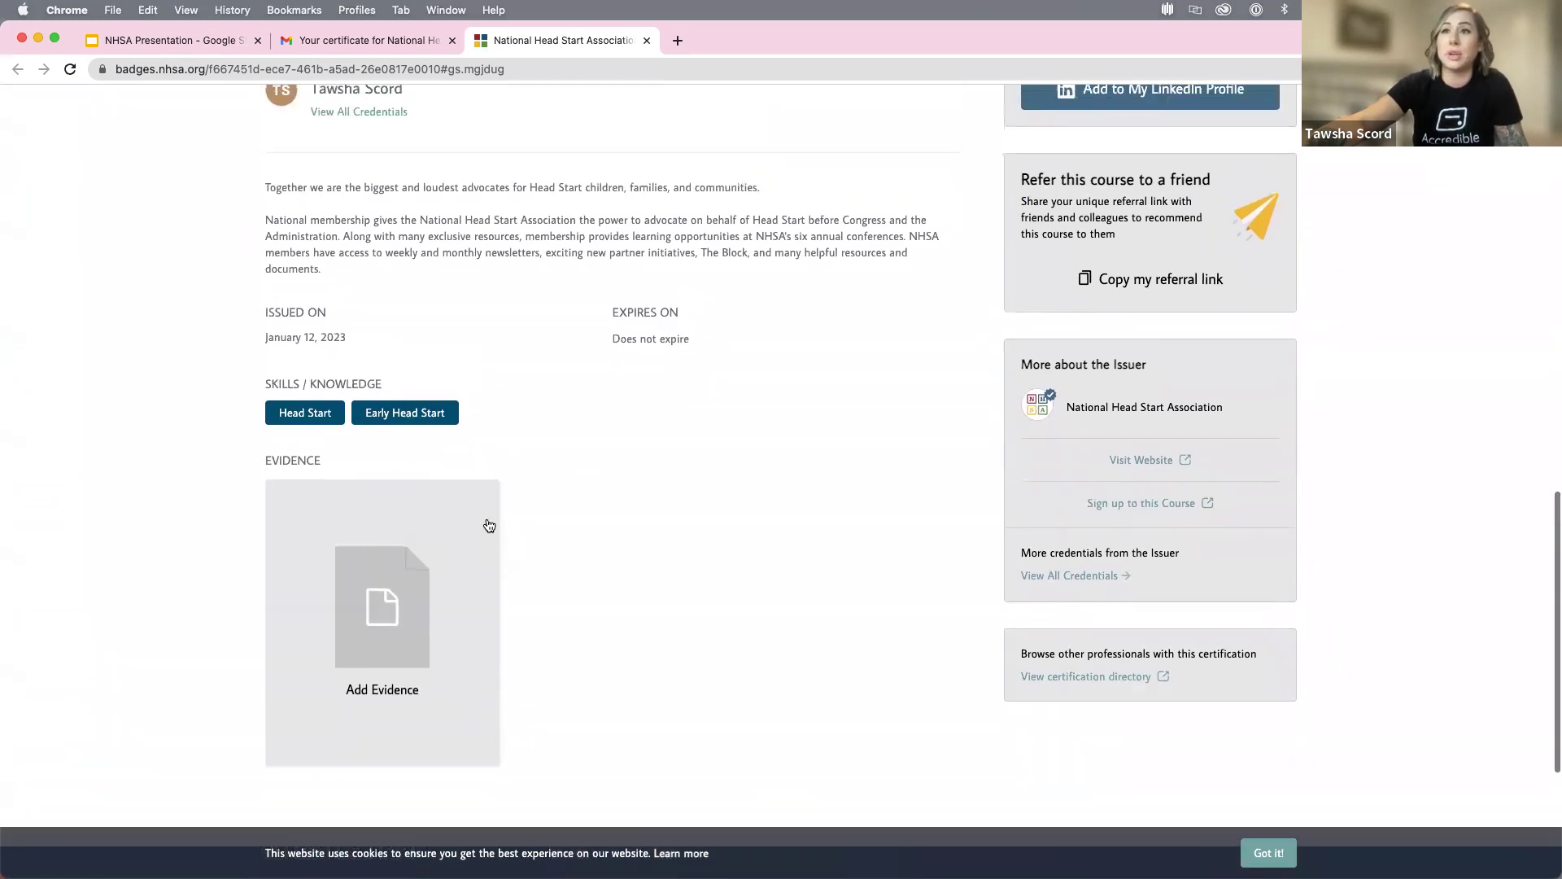
scroll(807, 541, "up", 10)
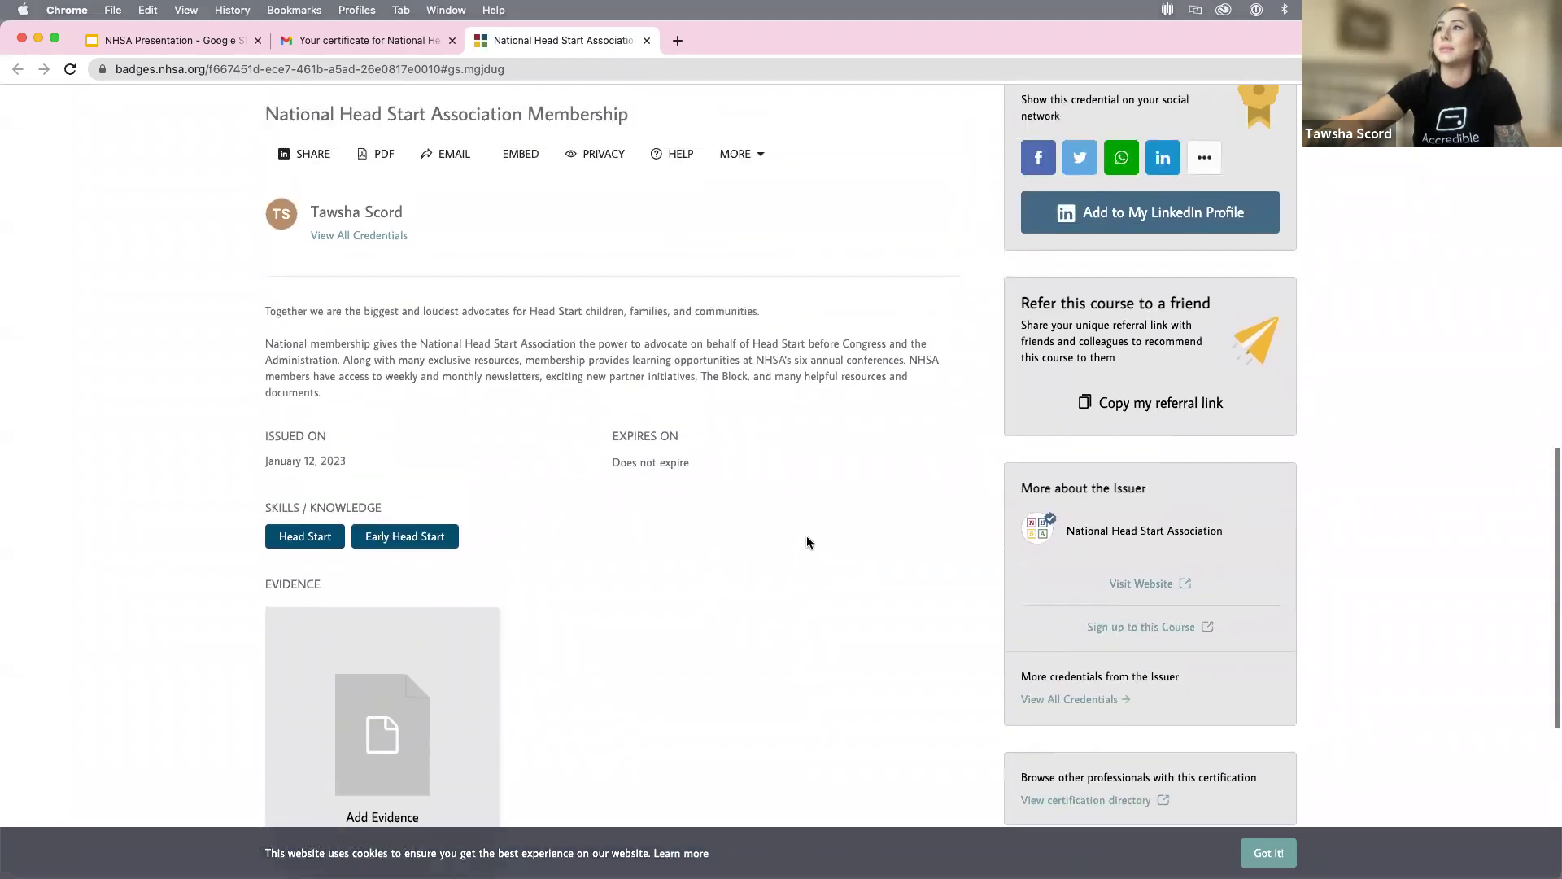
scroll(814, 541, "up", 5)
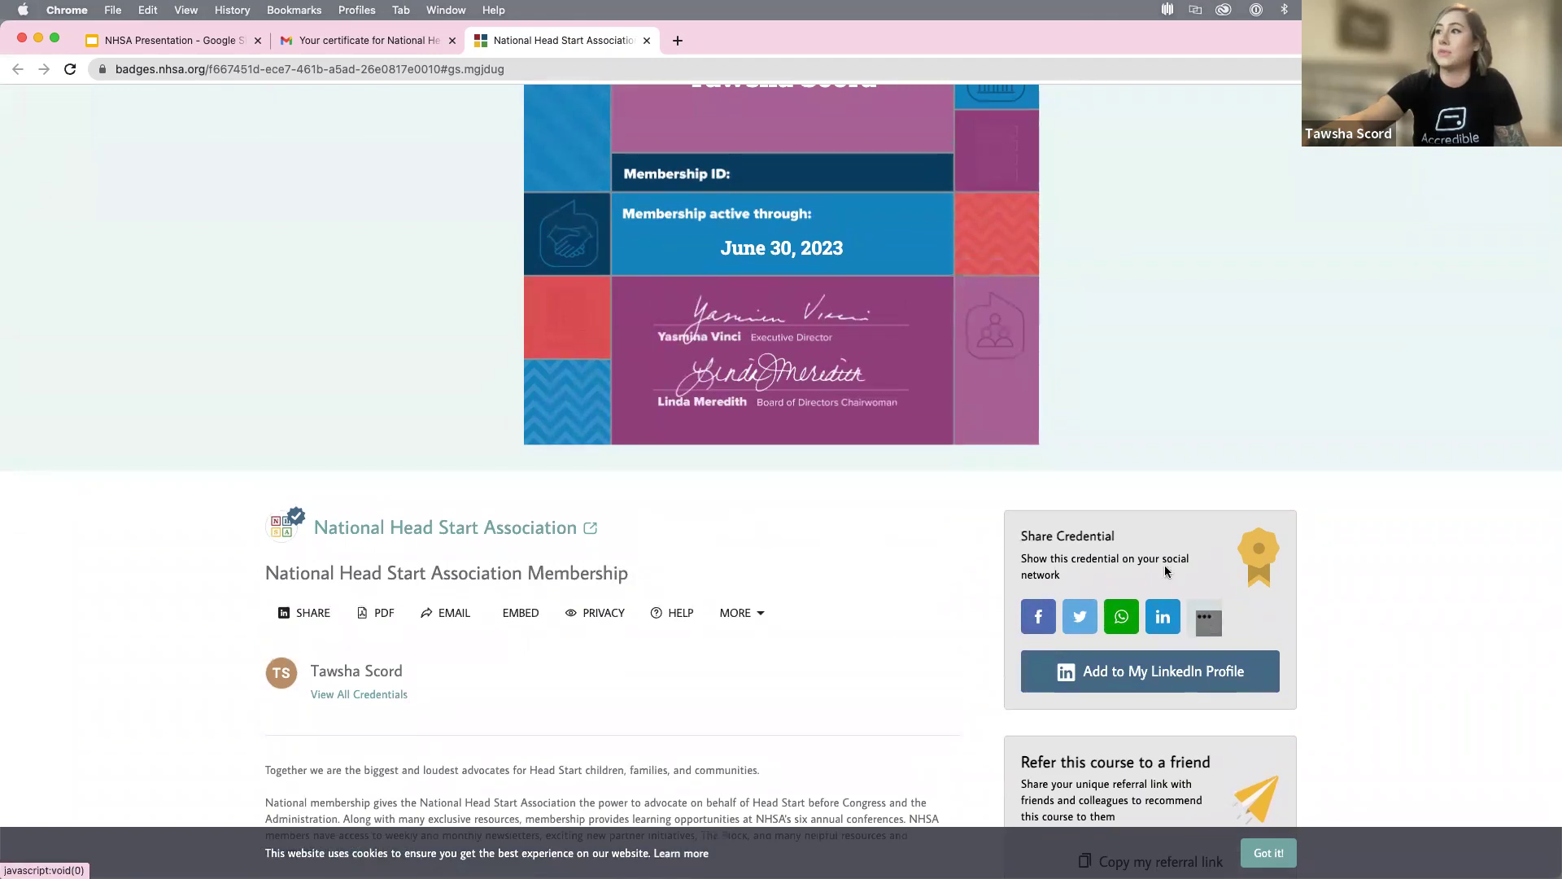
Browse the Choose a Social Network list, dismiss it, and return to the issuer's Credentials list.
left_click(1205, 618)
scroll(868, 561, "down", 3)
scroll(868, 562, "down", 5)
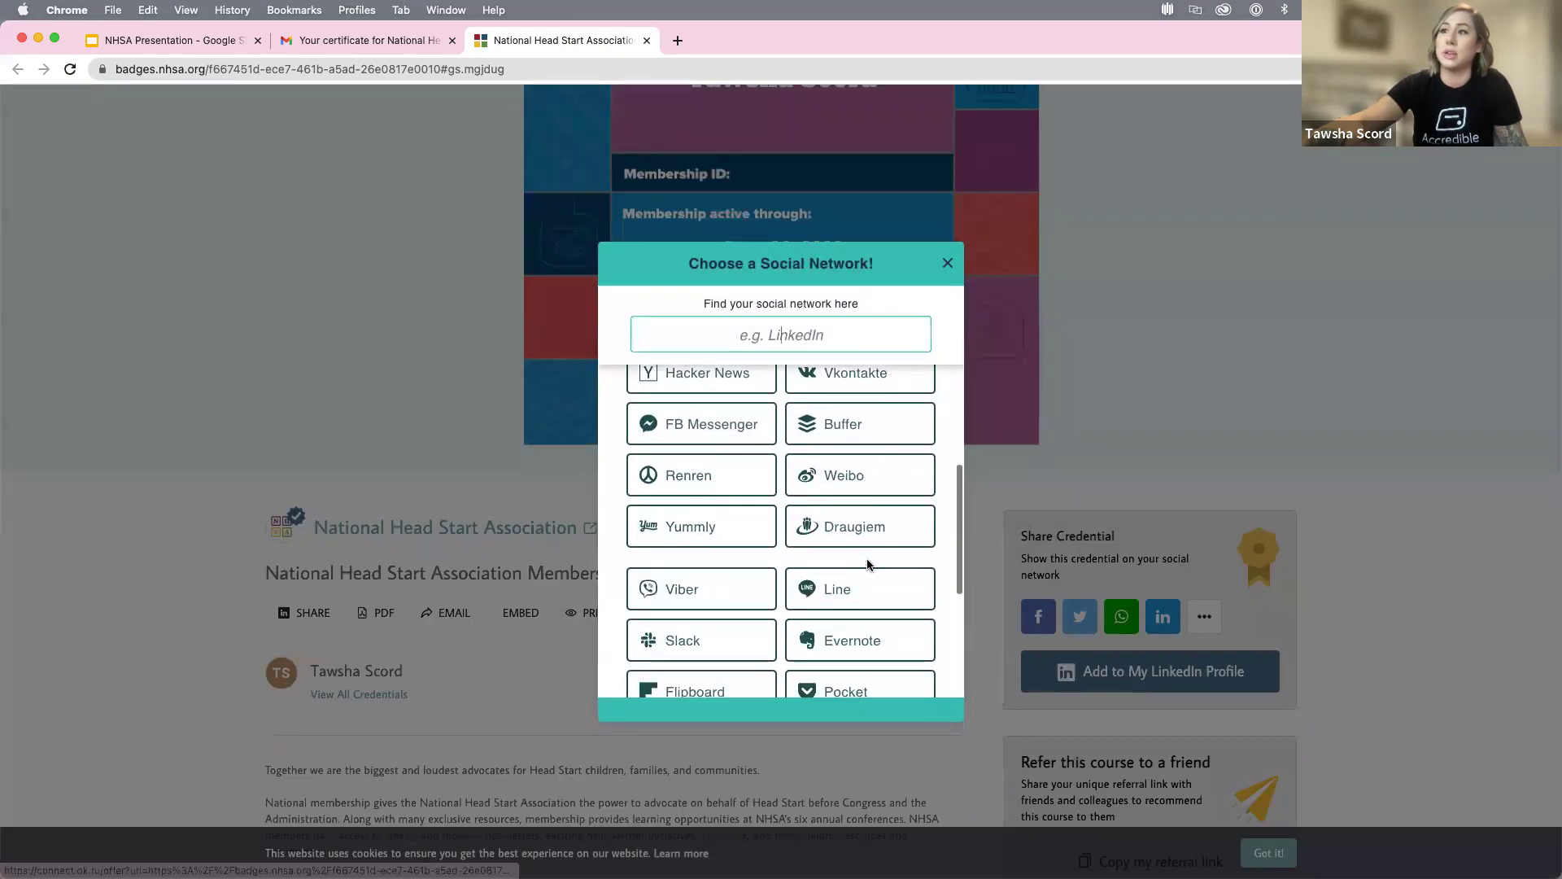
left_click(948, 262)
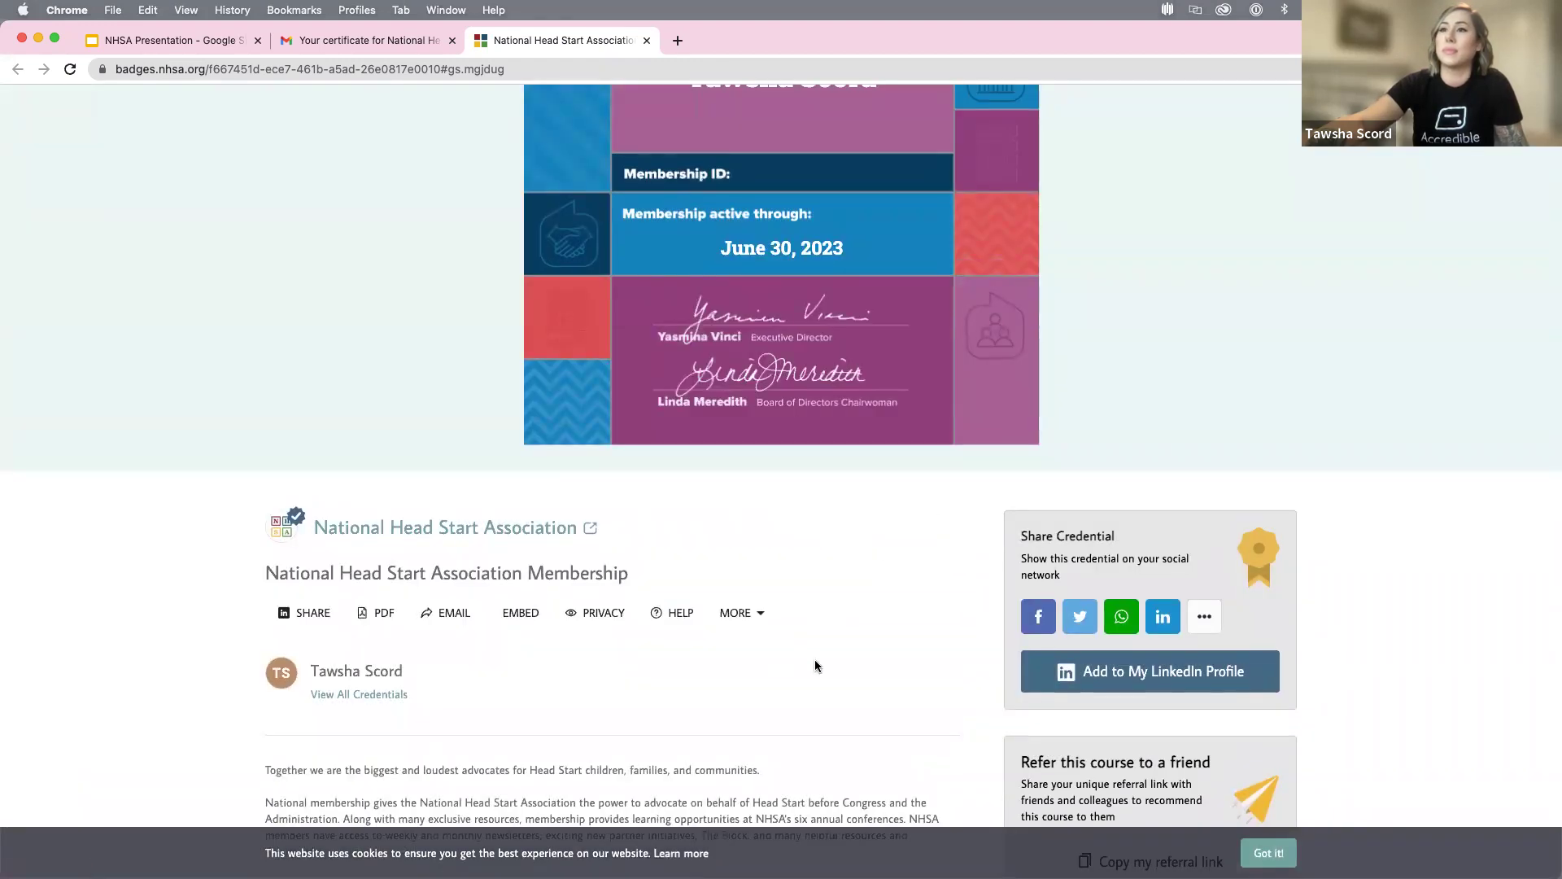
scroll(814, 654, "down", 2)
scroll(814, 655, "up", 5)
scroll(834, 647, "up", 3)
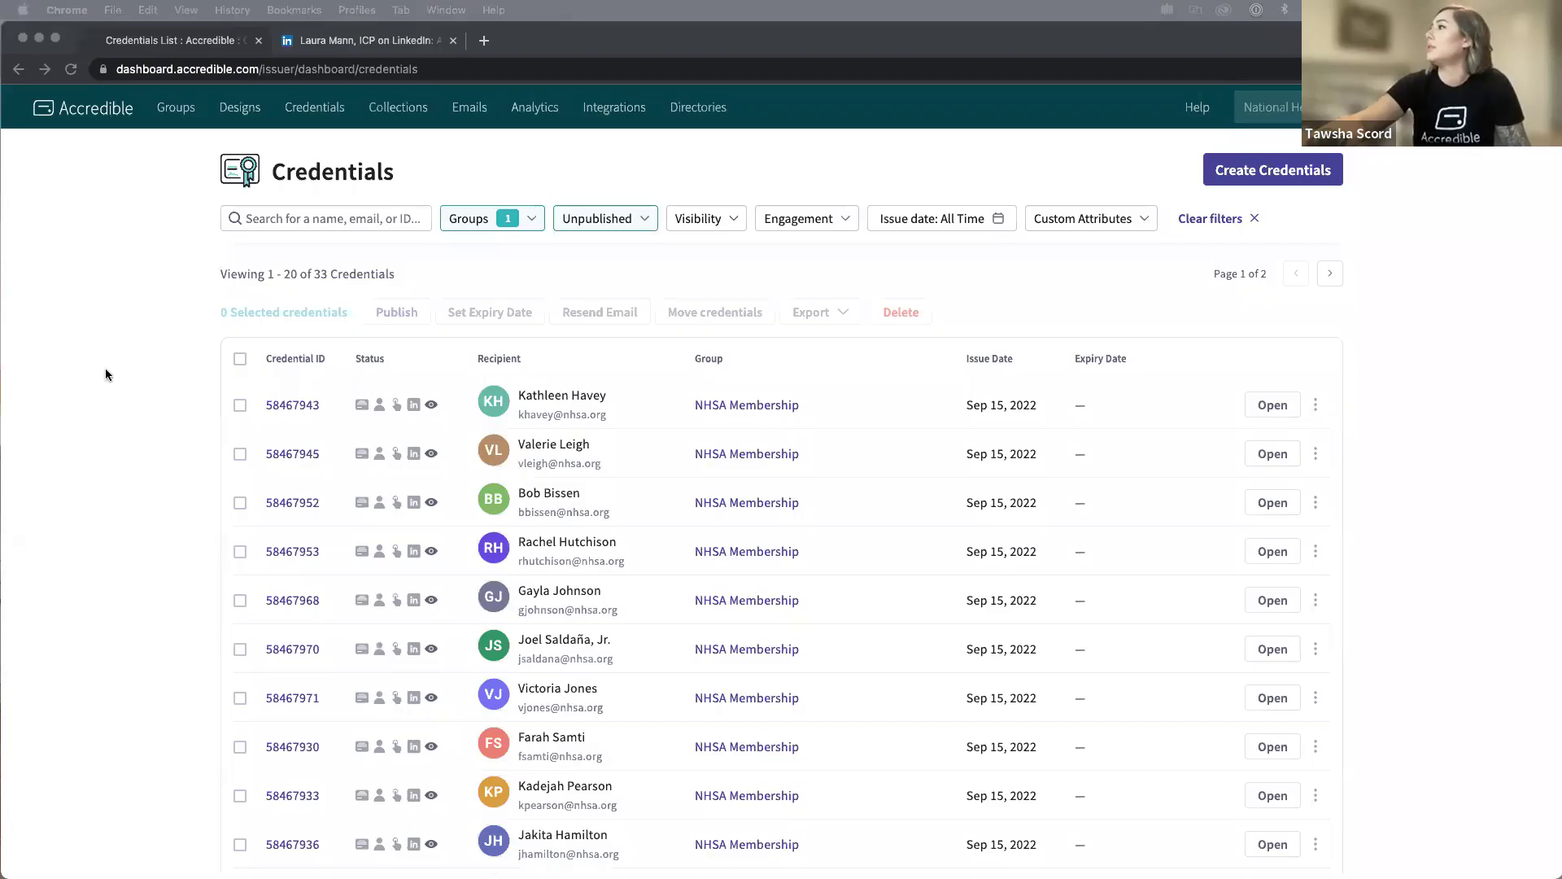
Follow the ICP ICAgile Certified Professional credential link in the Miami University LinkedIn post.
left_click(105, 367)
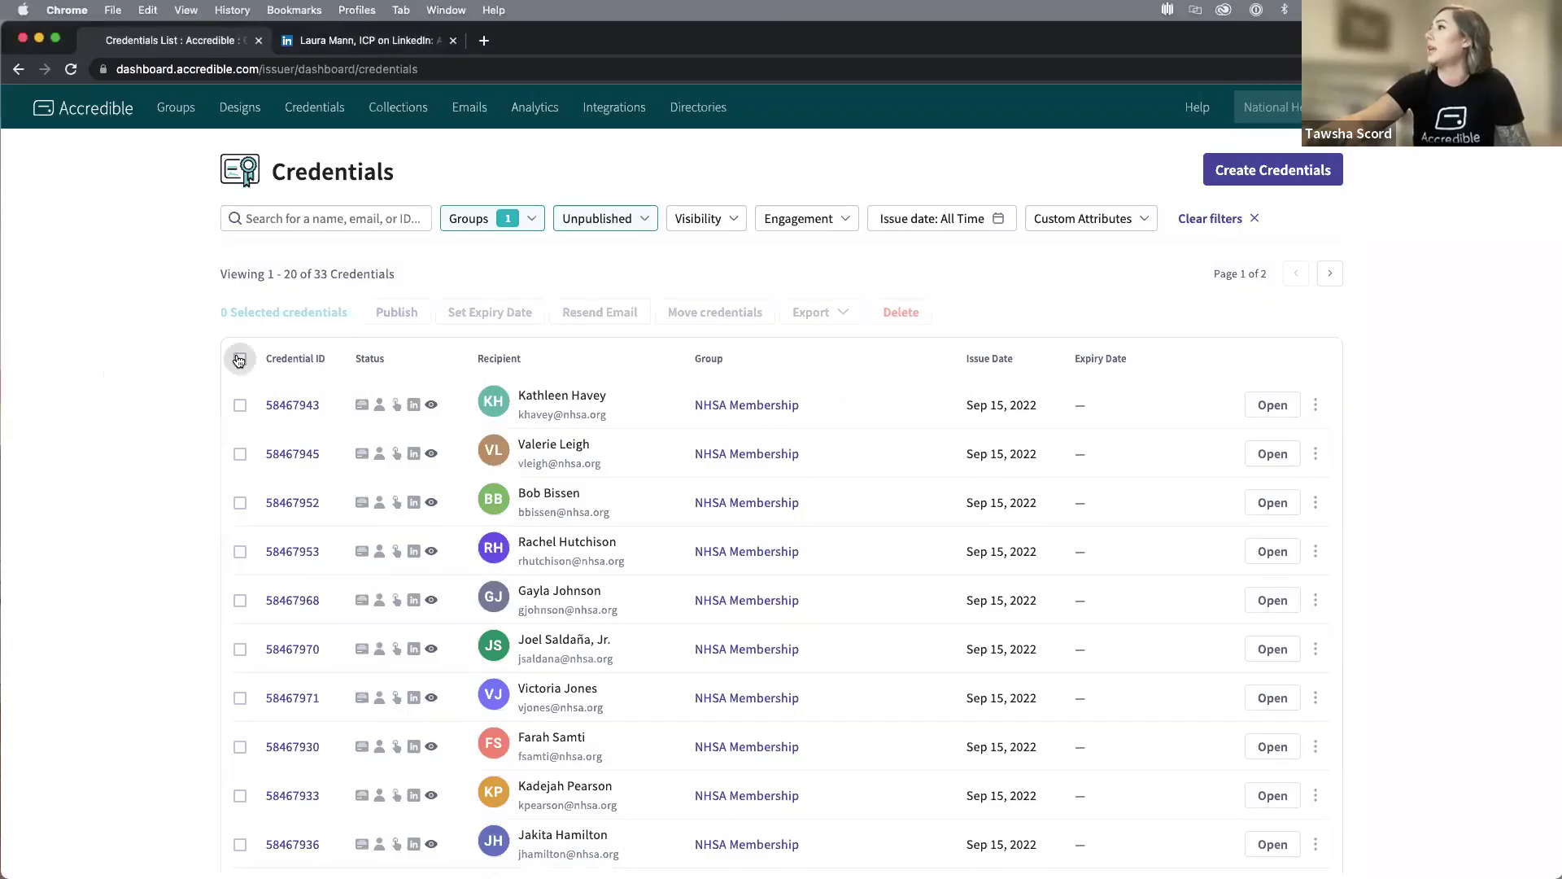
left_click(358, 43)
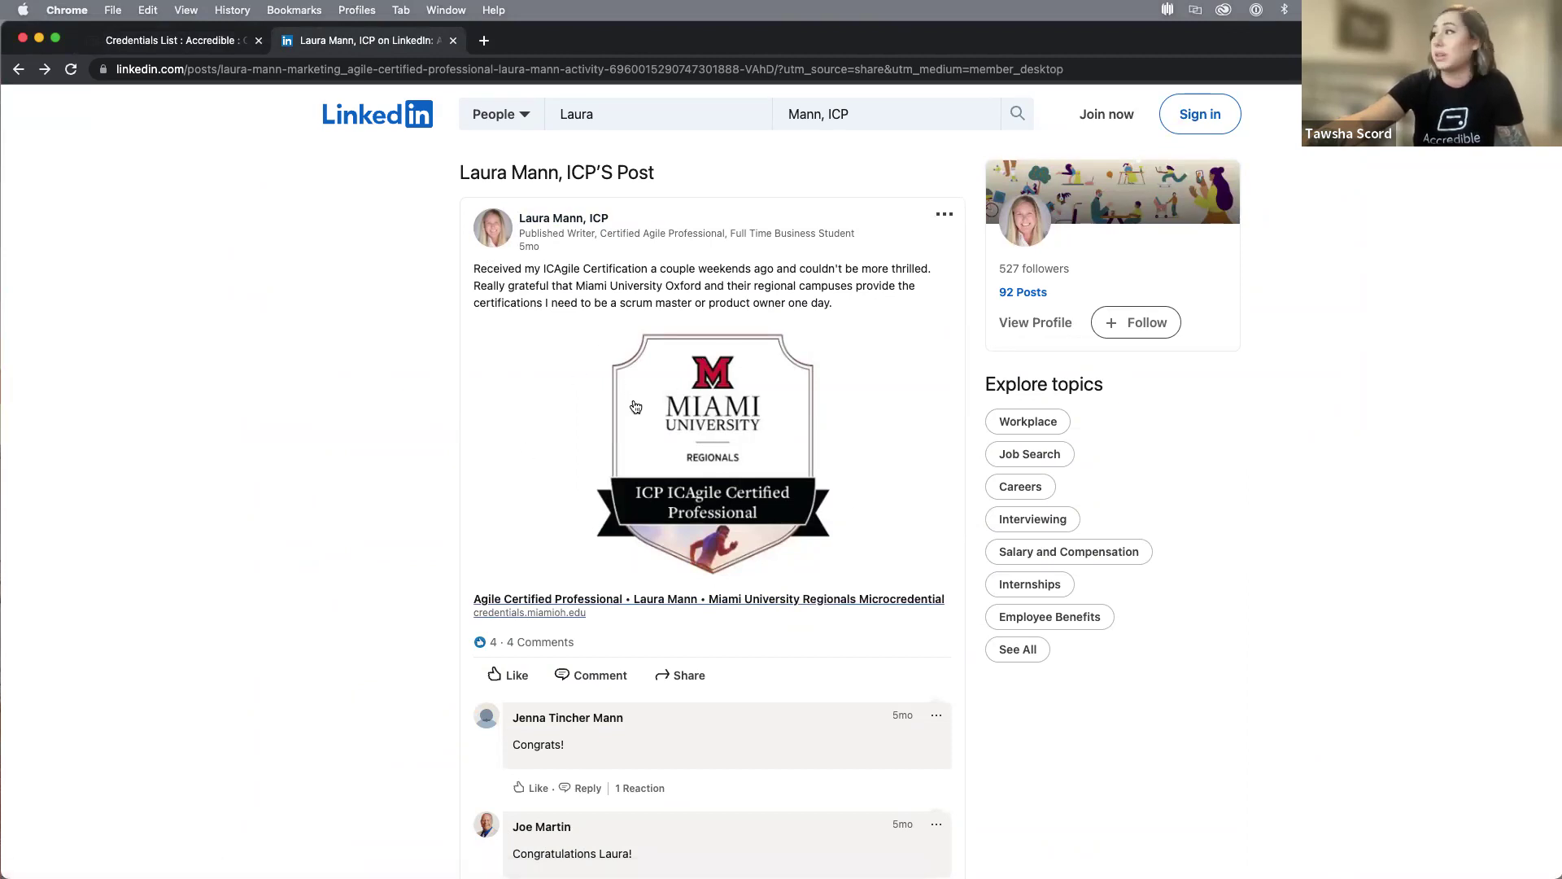
left_click(728, 484)
Browse the Miami University Regionals credential and all its issuer's credentials, then return to Accredible Credentials.
left_click(781, 402)
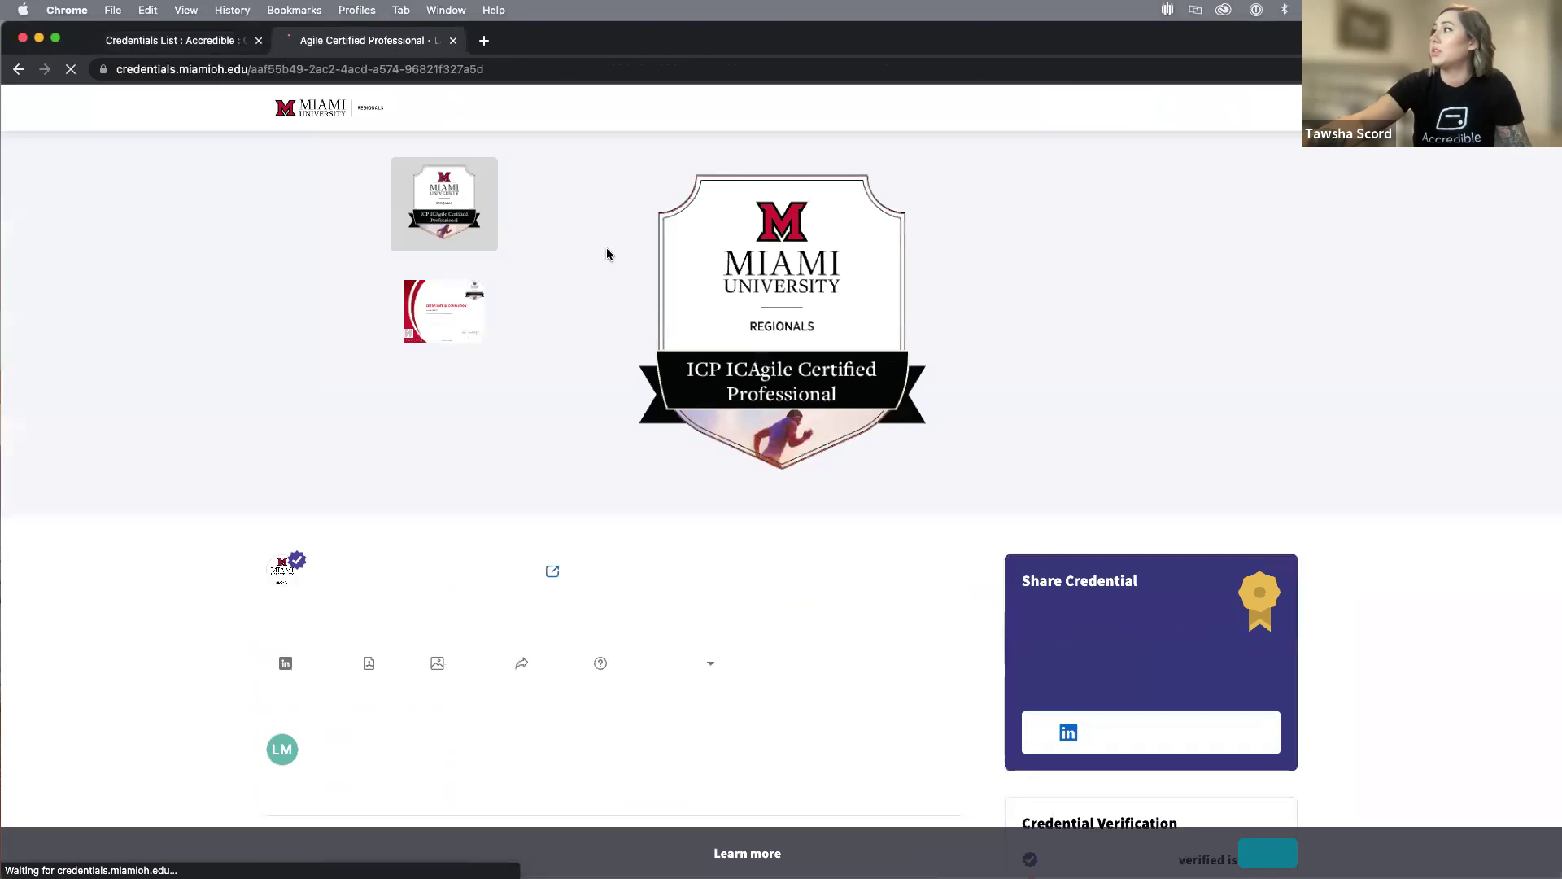
scroll(887, 745, "down", 3)
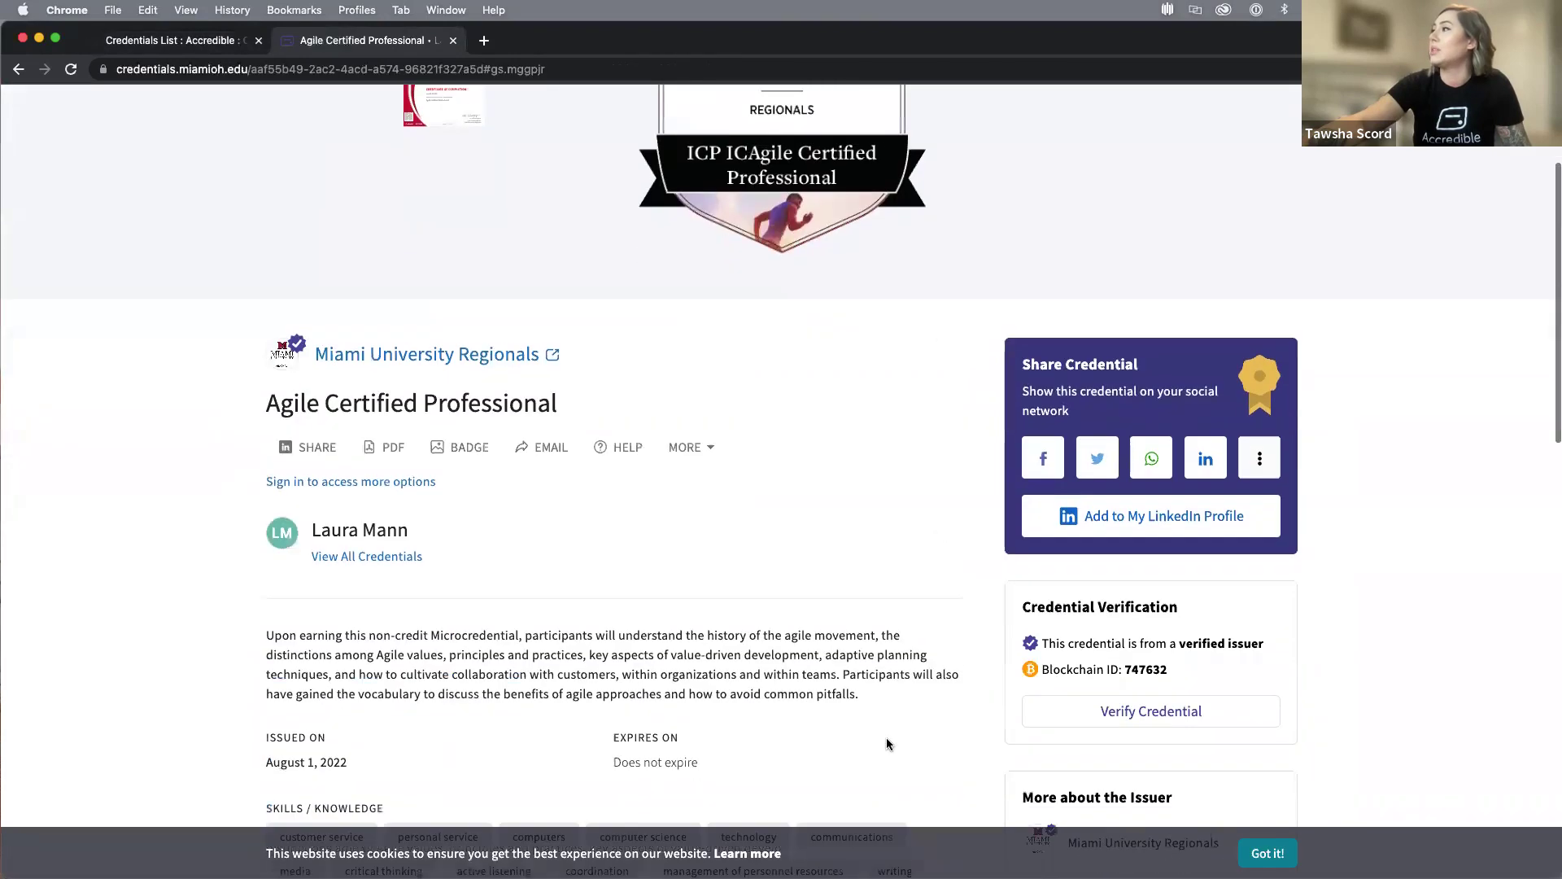
scroll(886, 736, "down", 5)
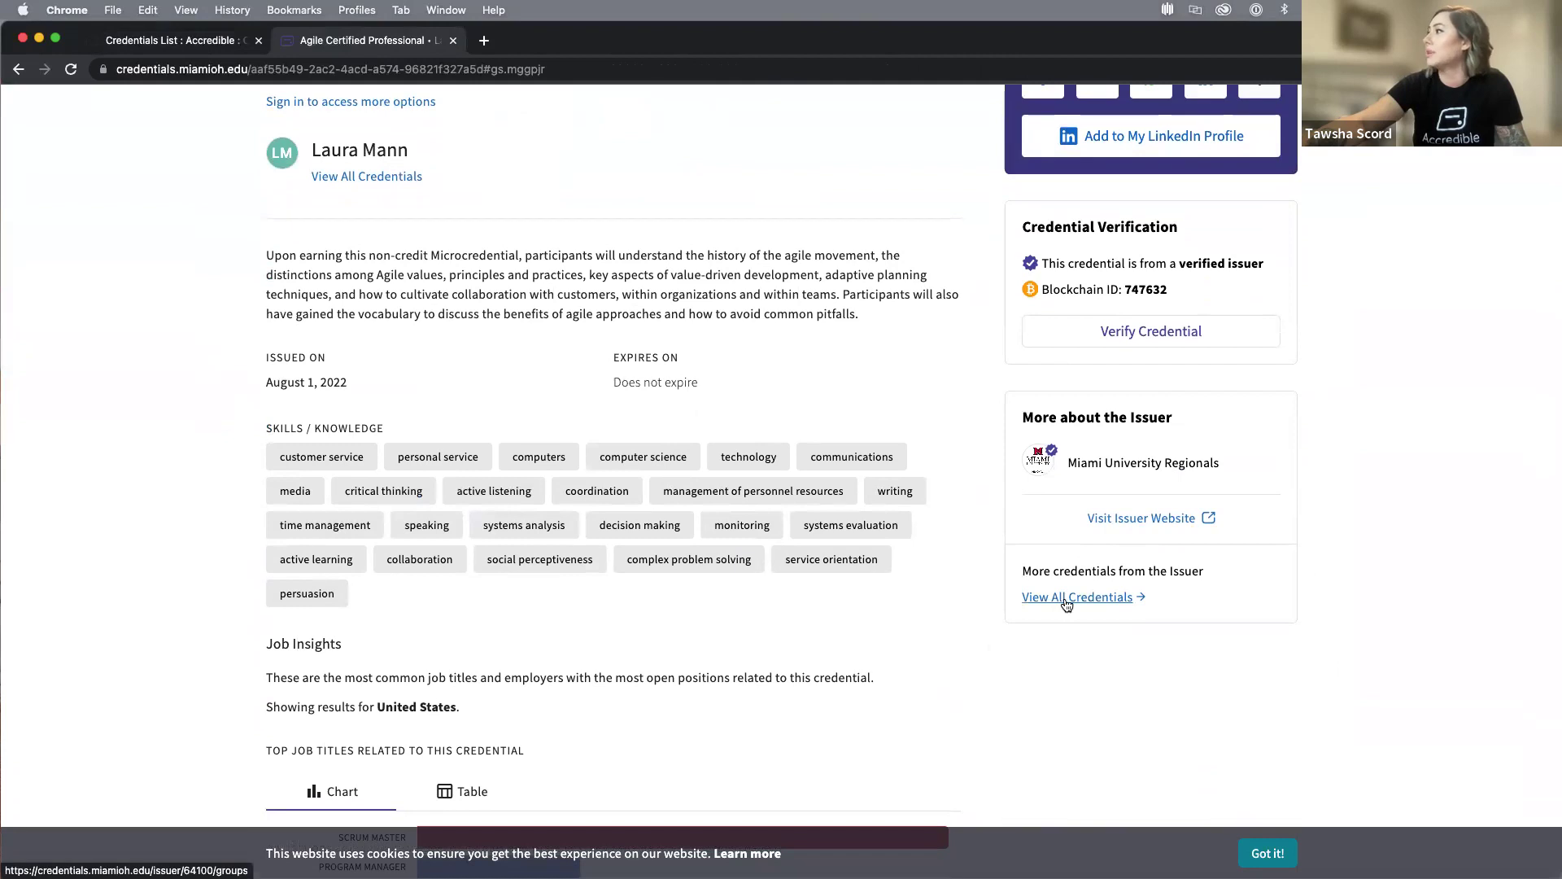
left_click(1066, 598)
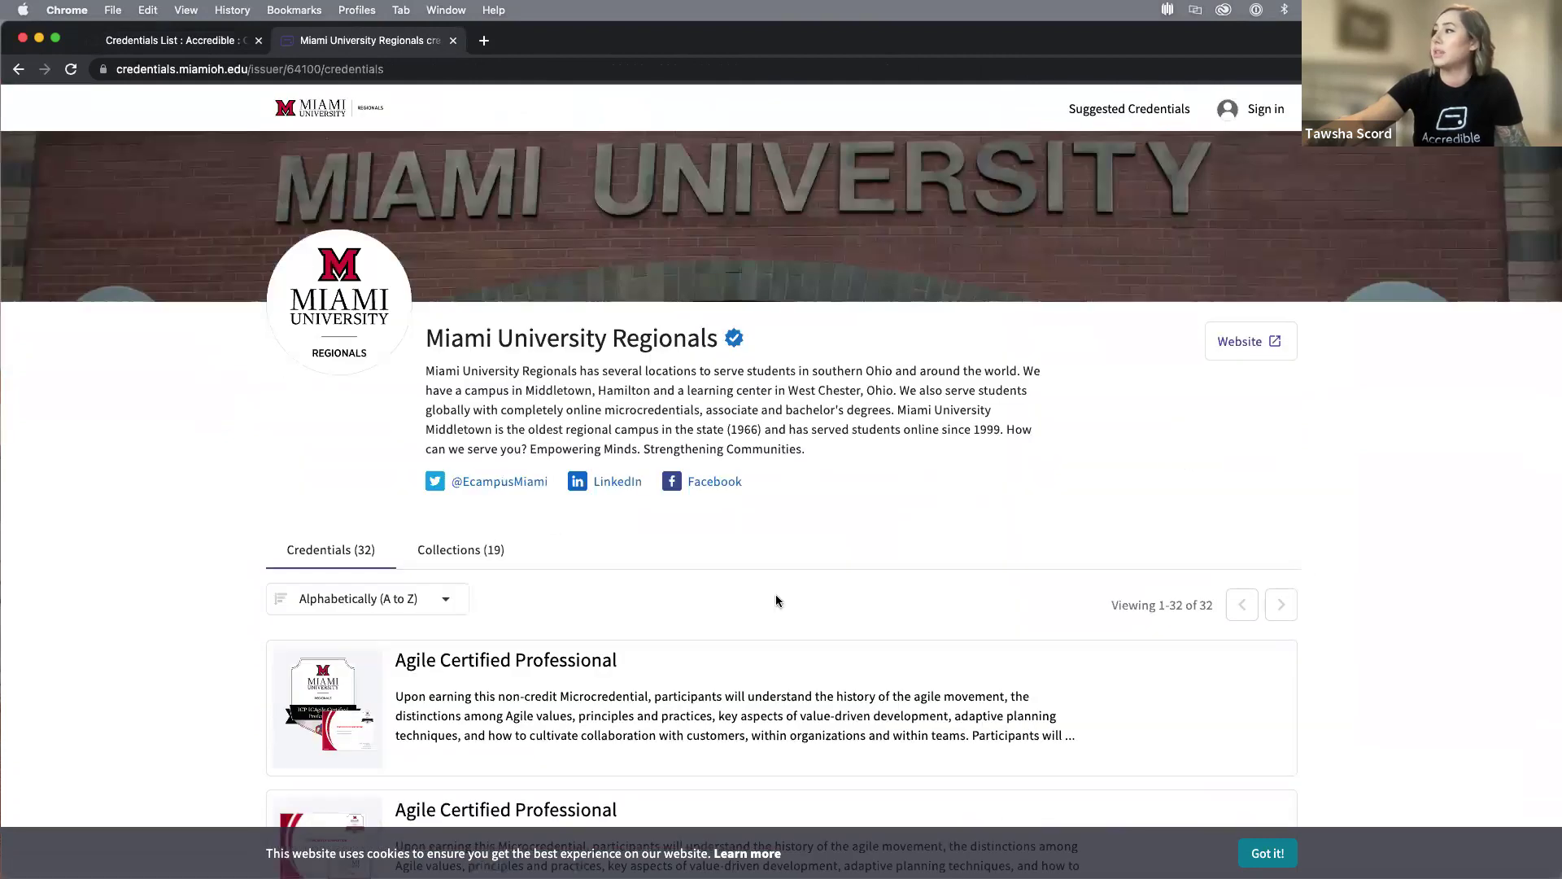
scroll(775, 601, "down", 4)
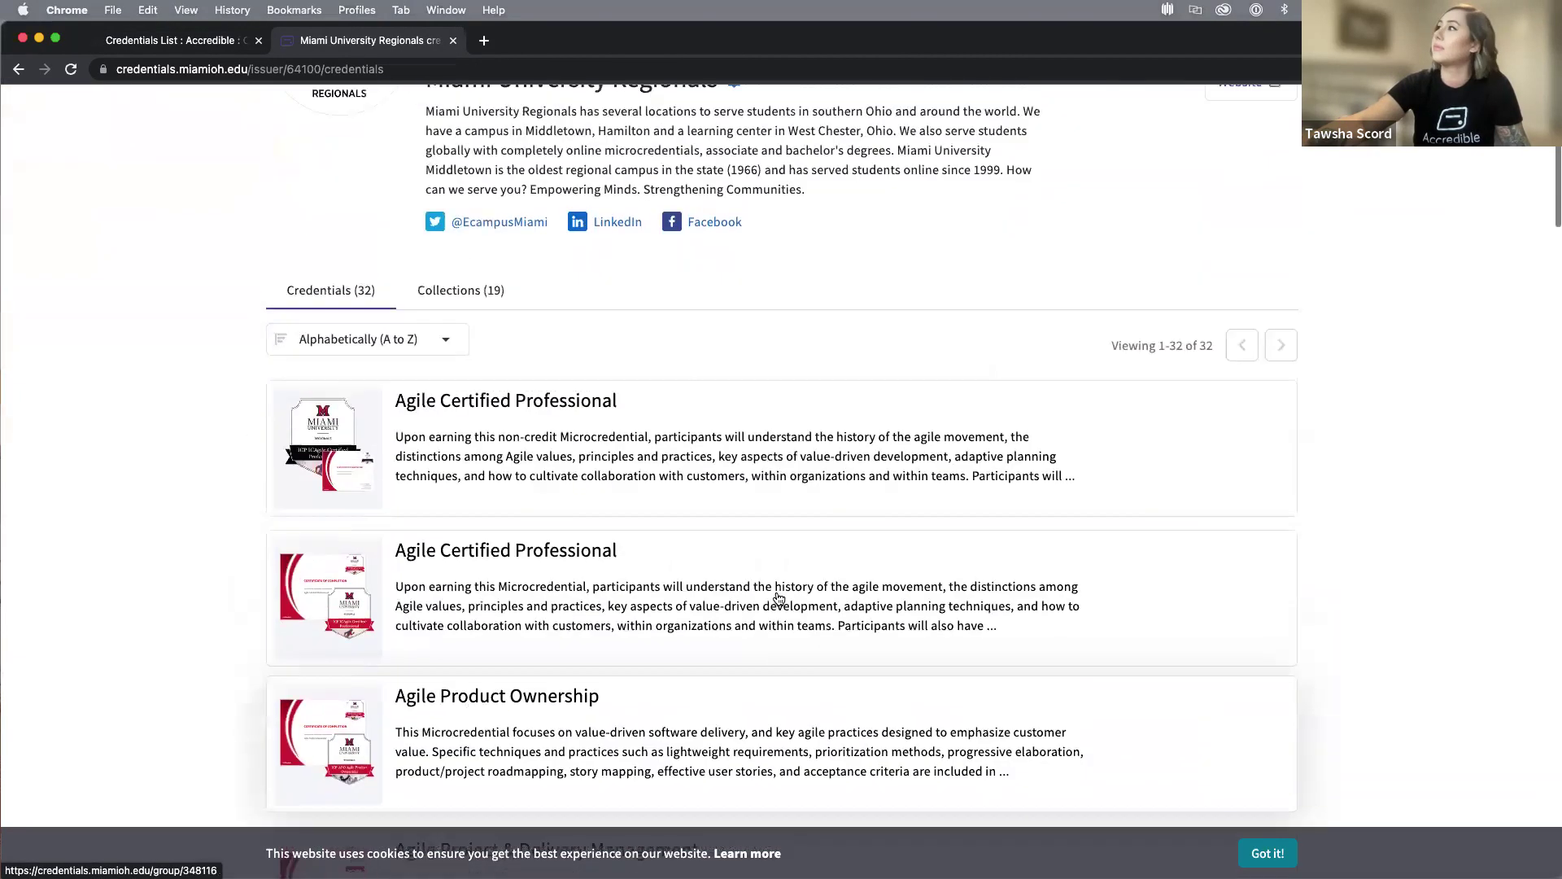
scroll(779, 598, "up", 4)
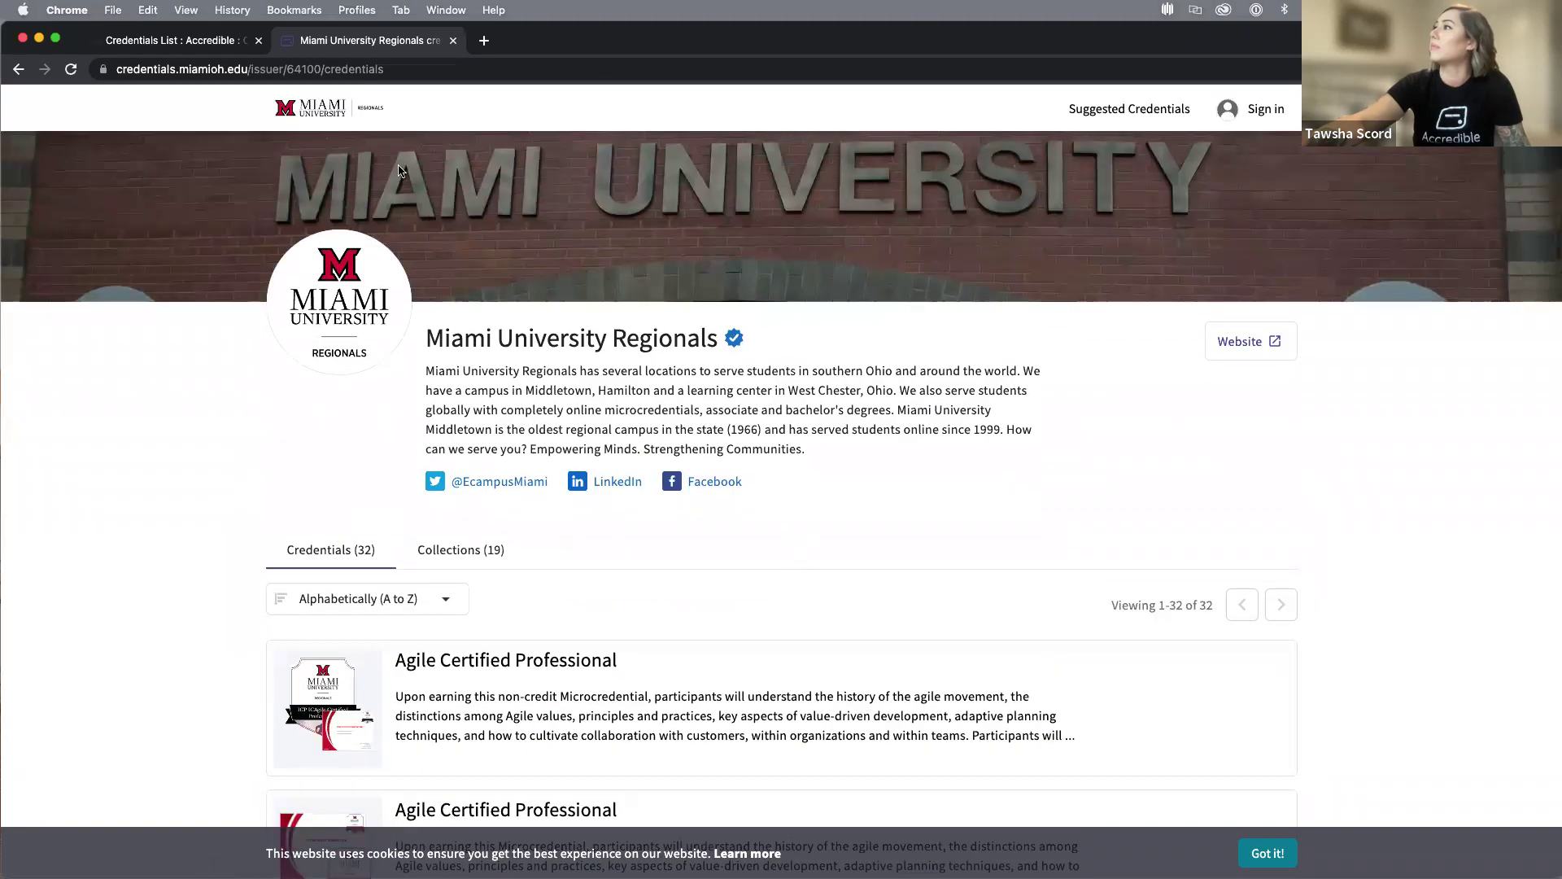
left_click(191, 38)
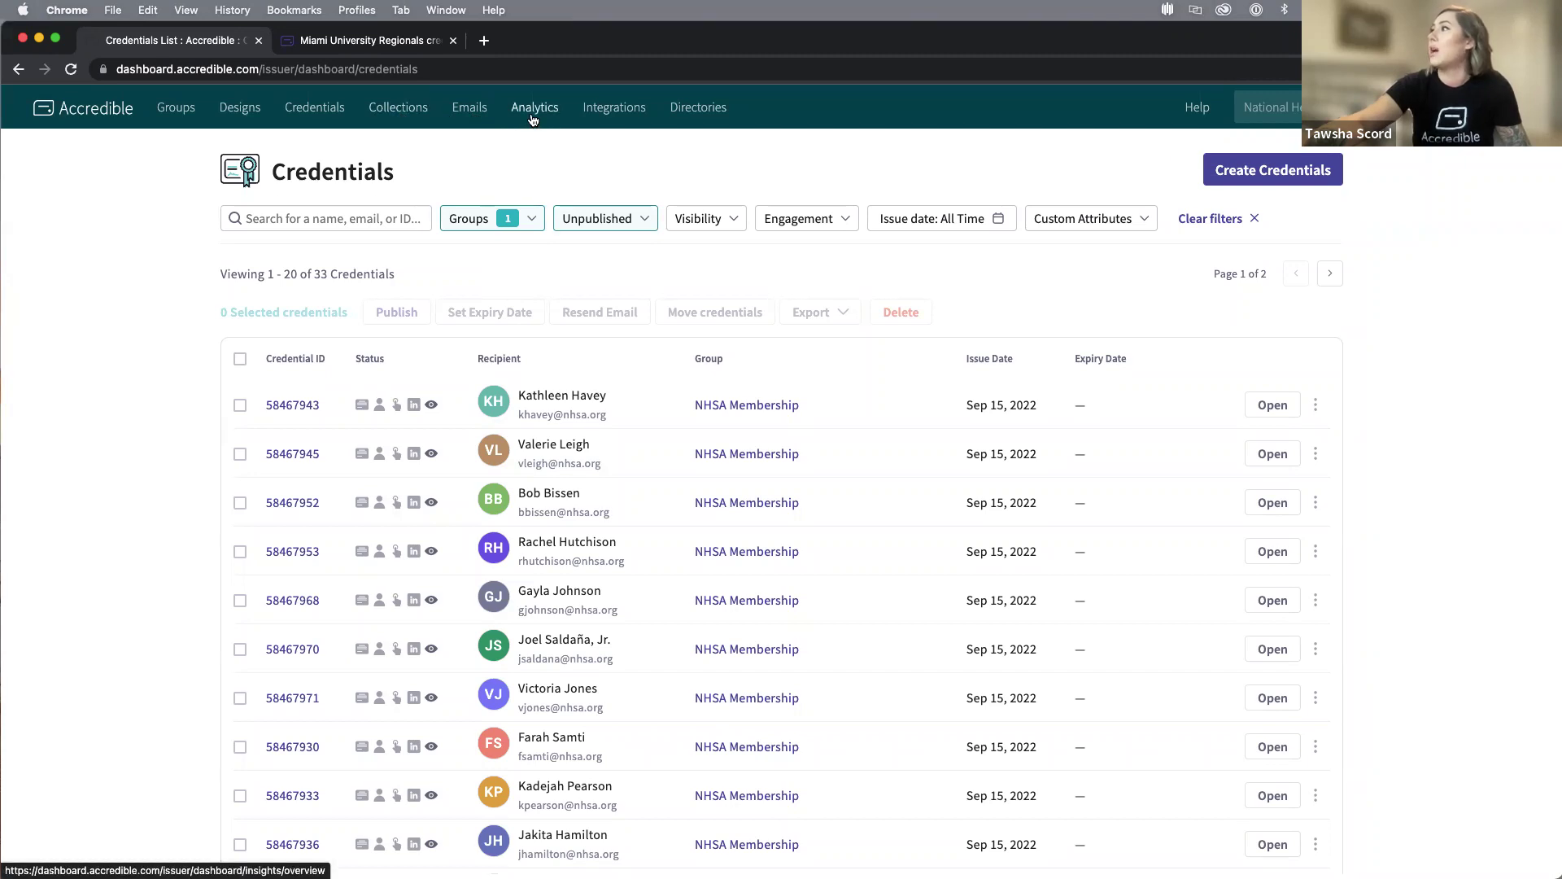
Filter Credentials to Published ones matching the recipient's name, showing one Jan 12, 2023 credential.
left_click(314, 110)
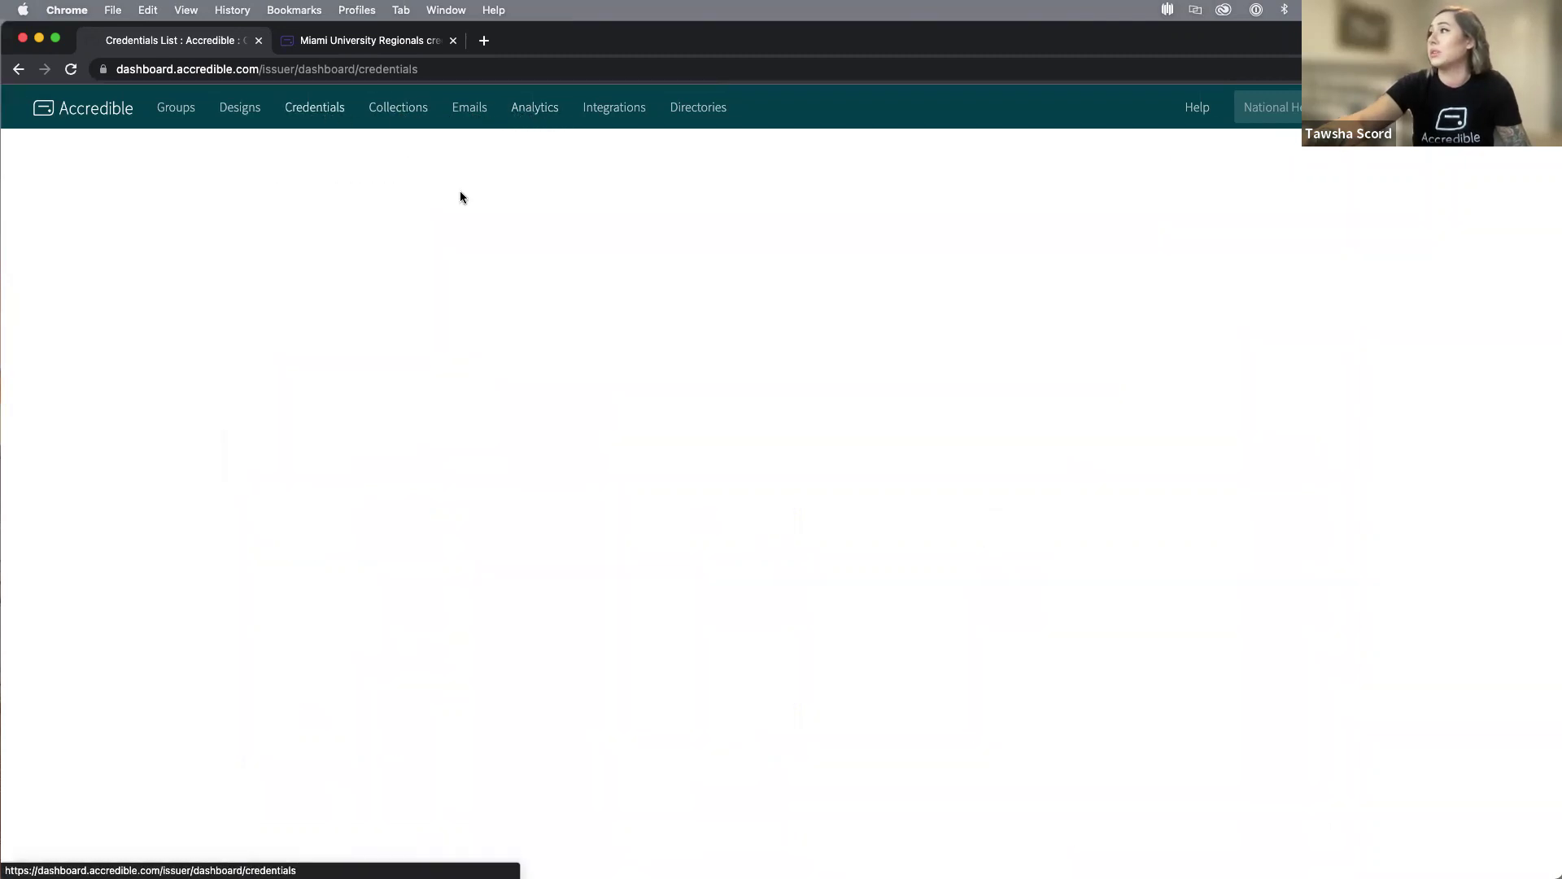
left_click(326, 219)
type("tawsha")
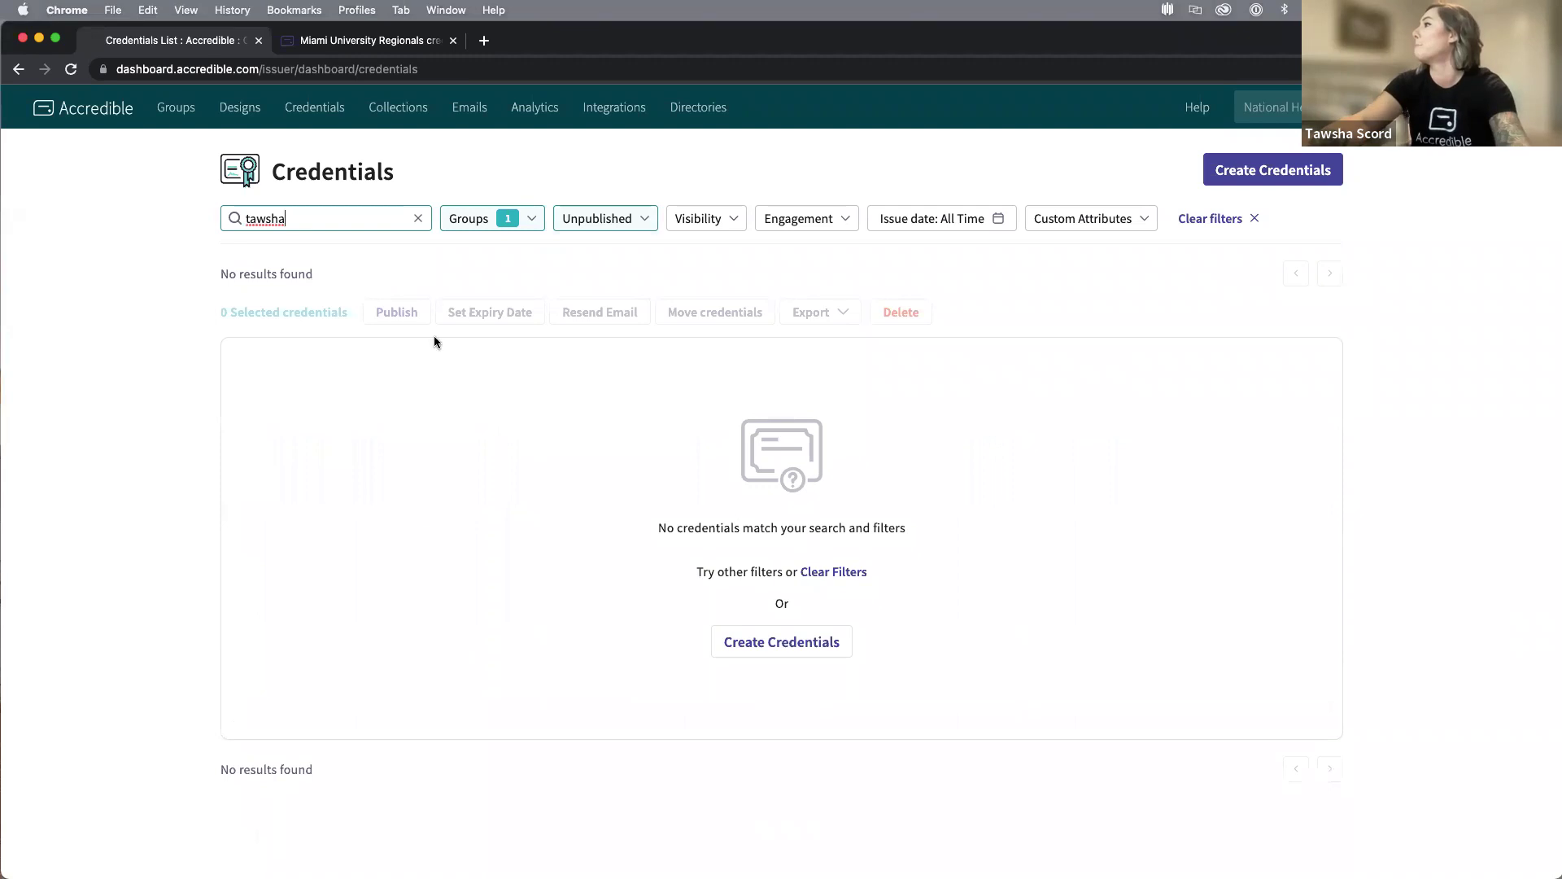
left_click(633, 220)
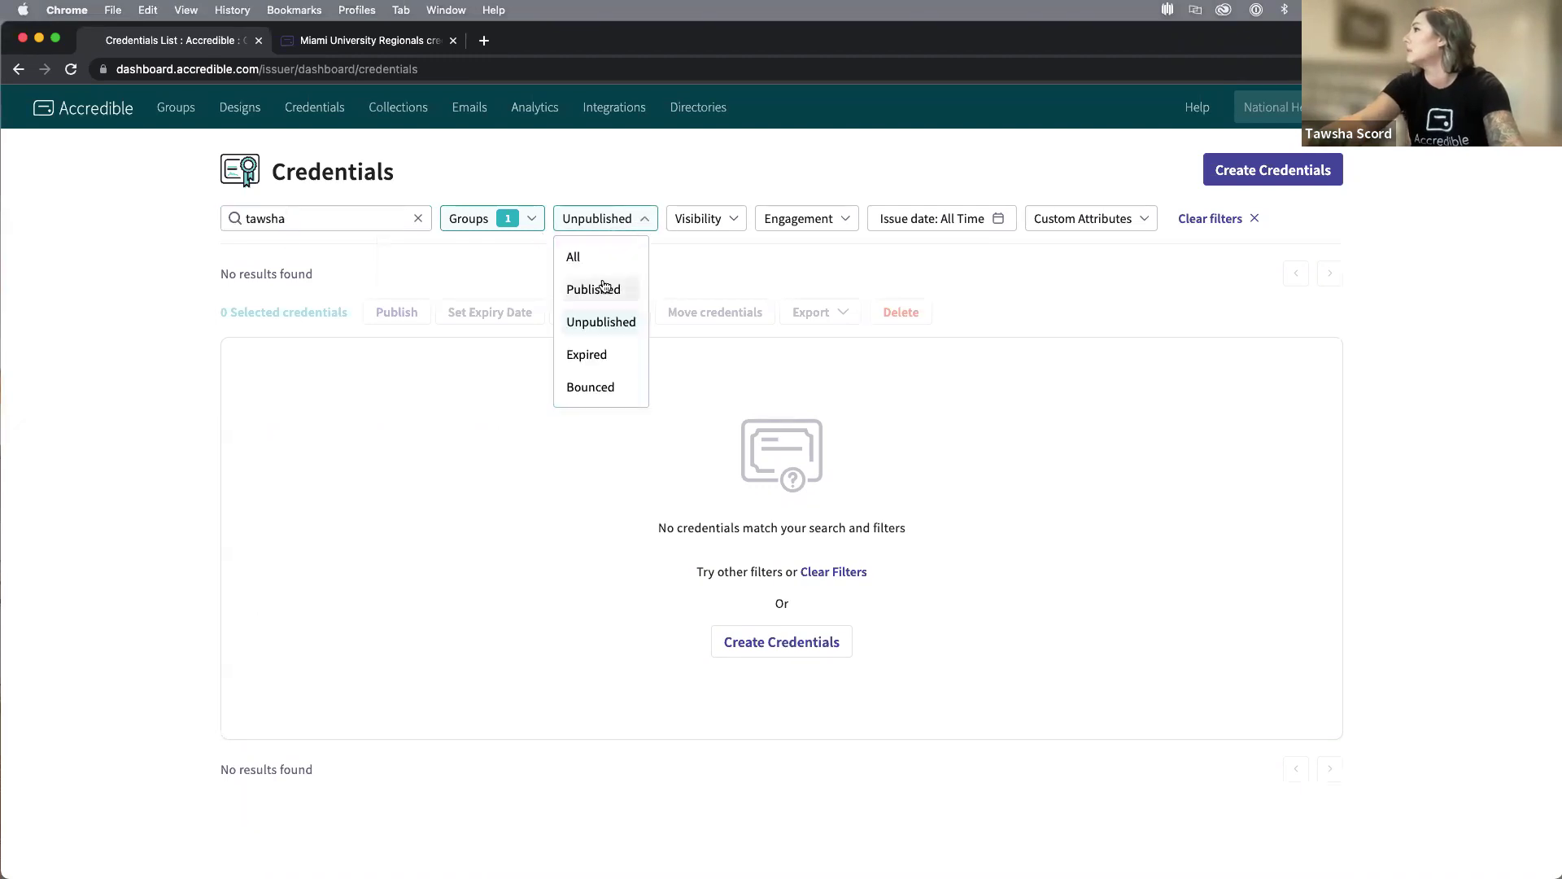
left_click(606, 289)
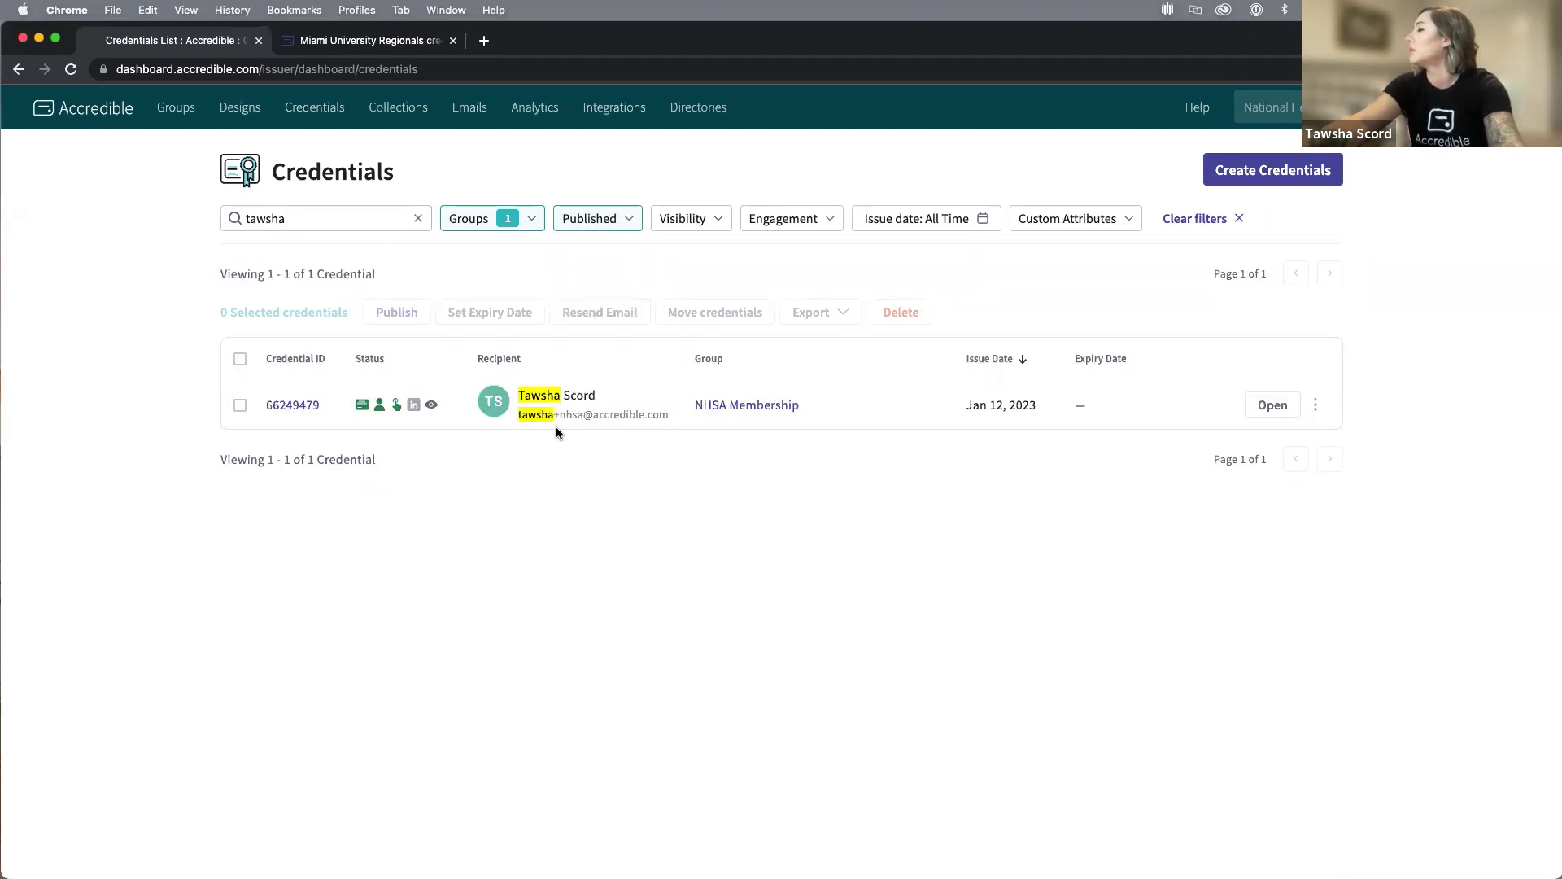
mouse_move(359, 414)
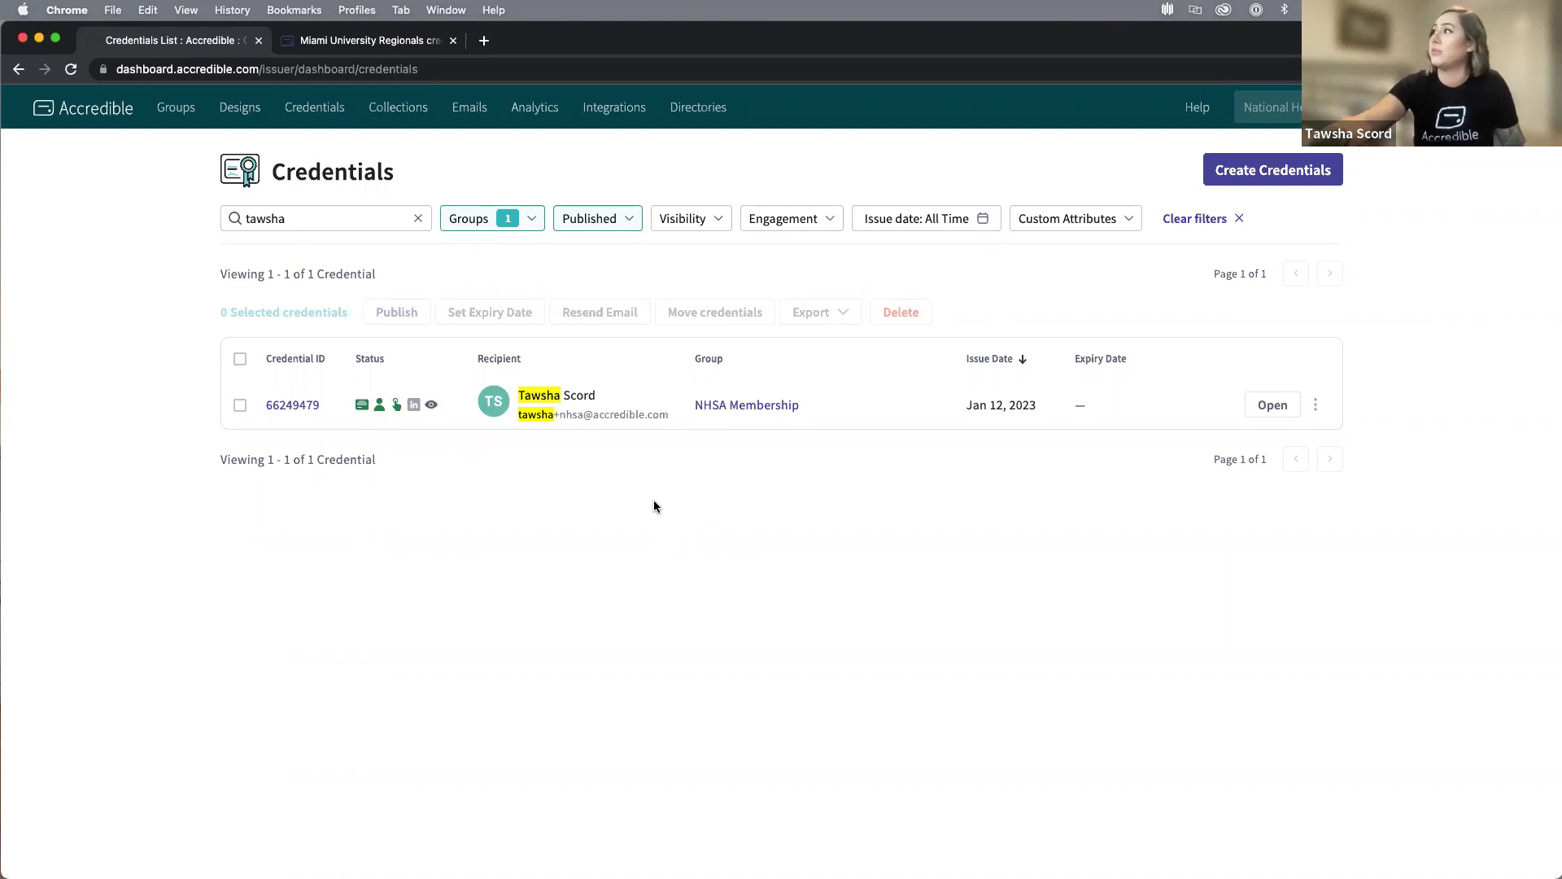
Review Insights Engagement analytics: 2665 issued, 1714 opened, 158 shared in 30 days, plus shares breakdown.
left_click(535, 114)
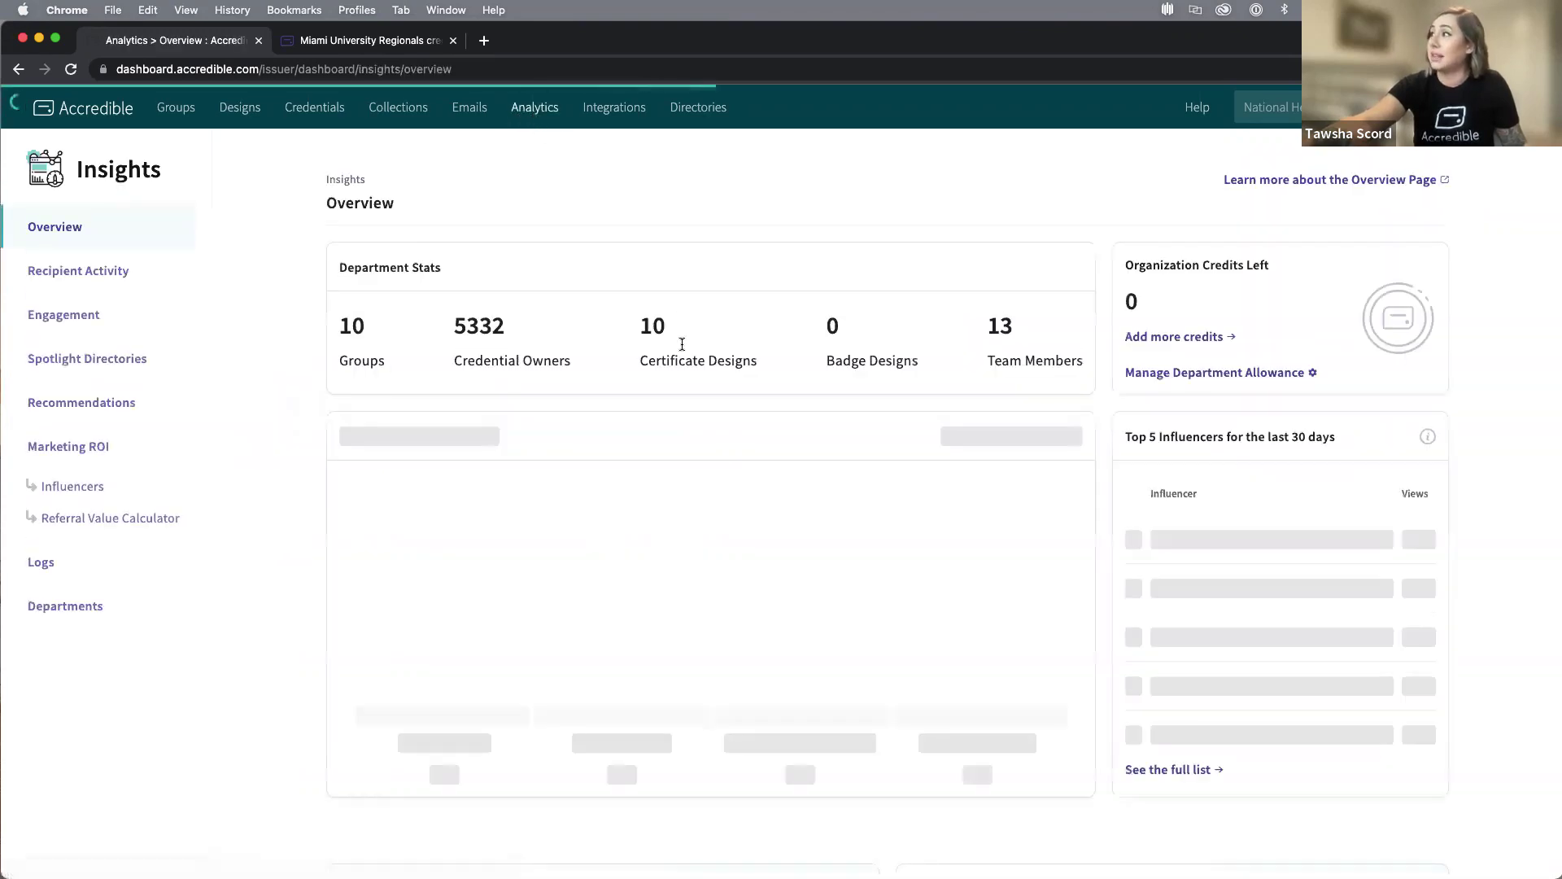
left_click(115, 315)
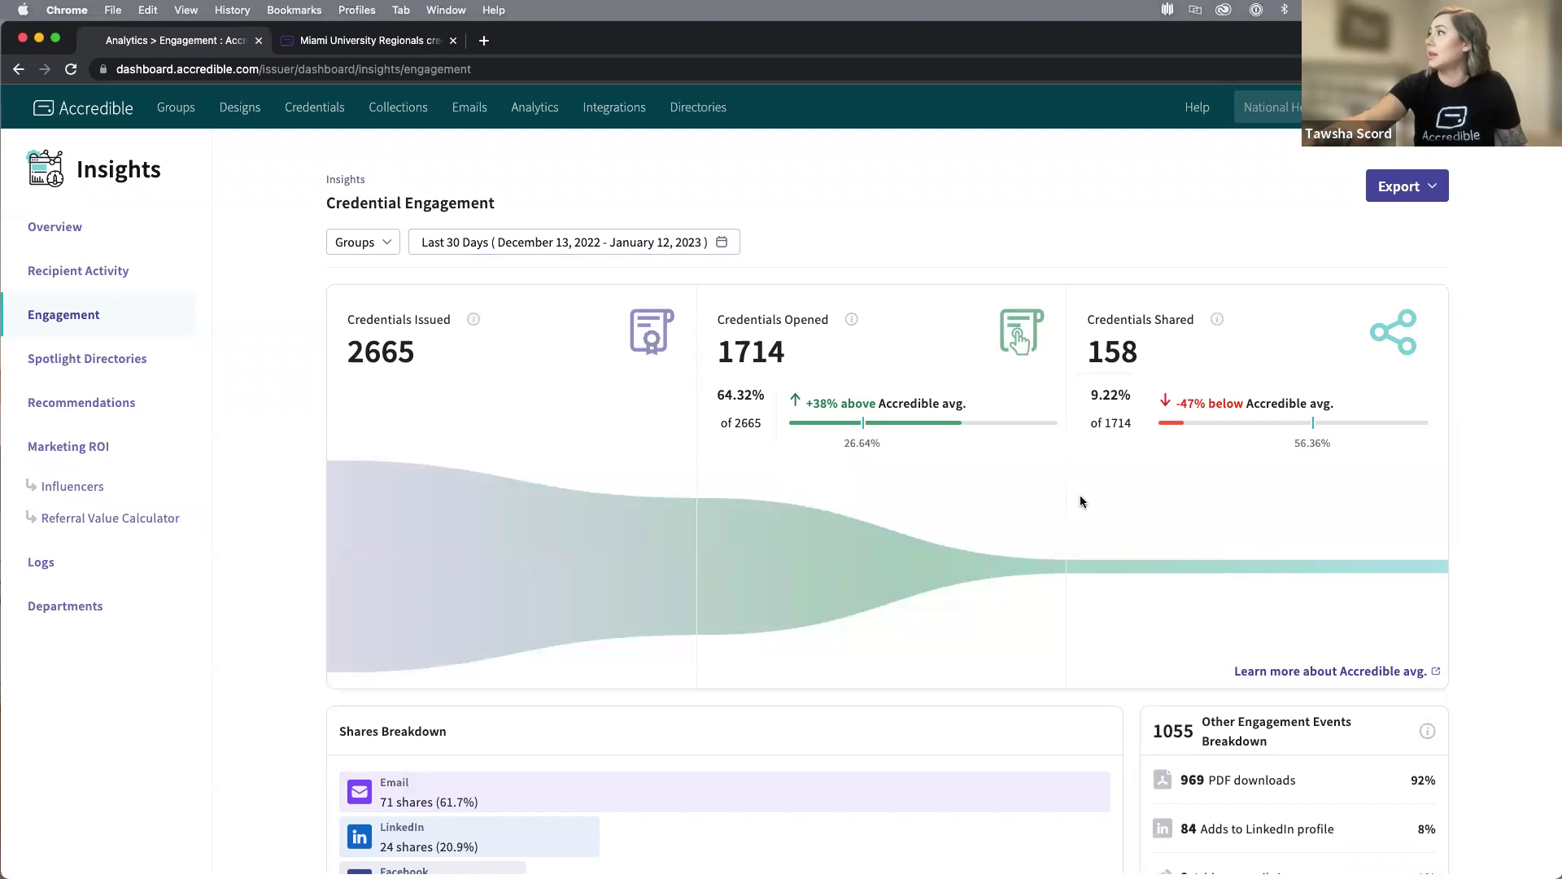
scroll(1099, 500, "down", 5)
scroll(940, 500, "down", 2)
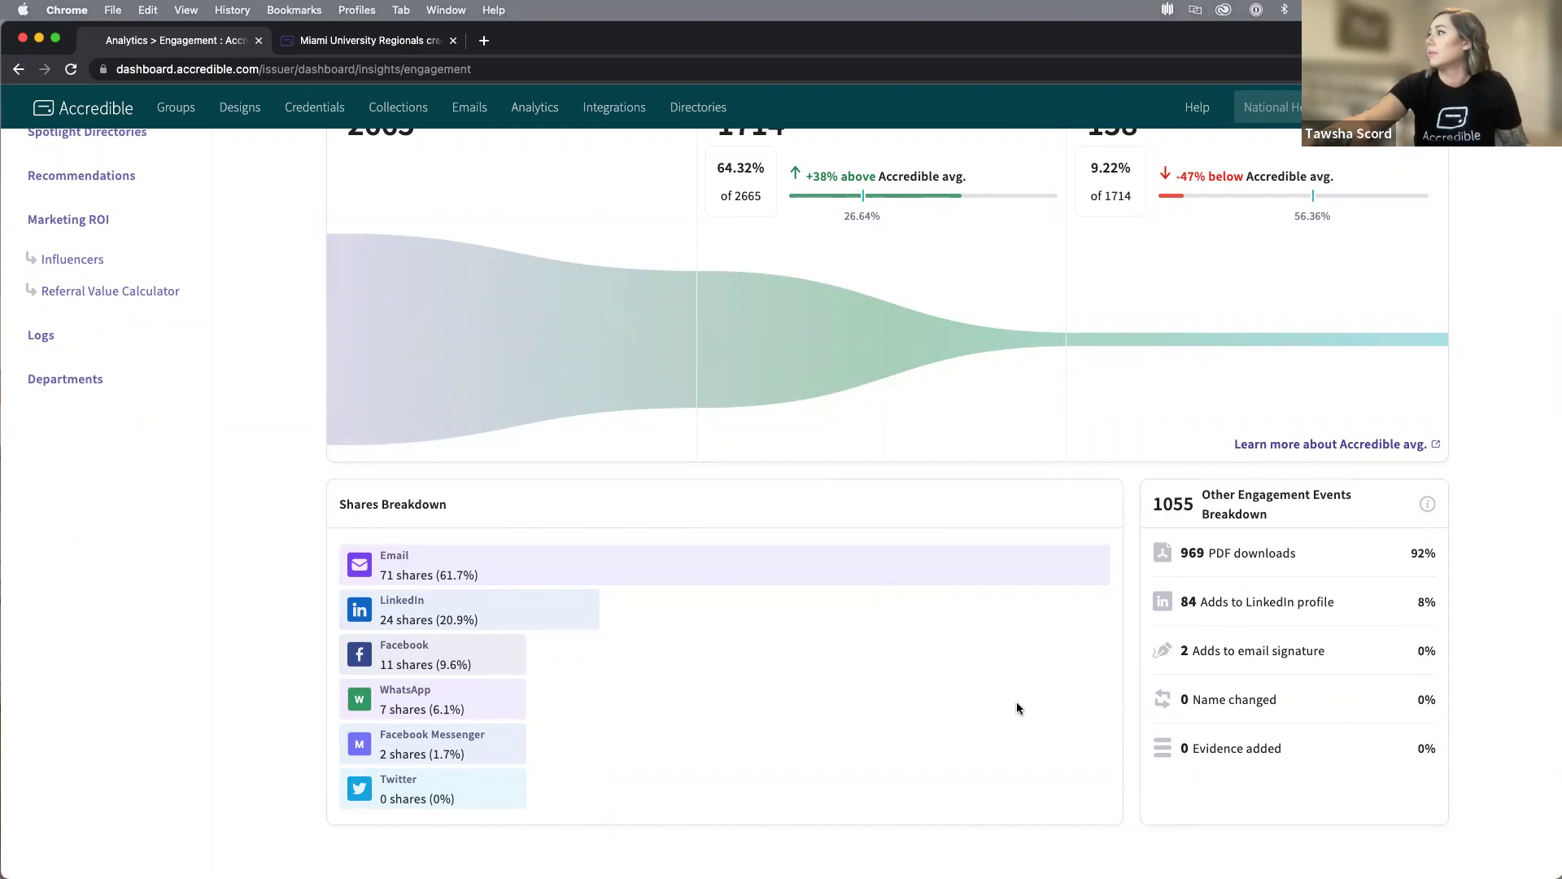
scroll(577, 565, "up", 5)
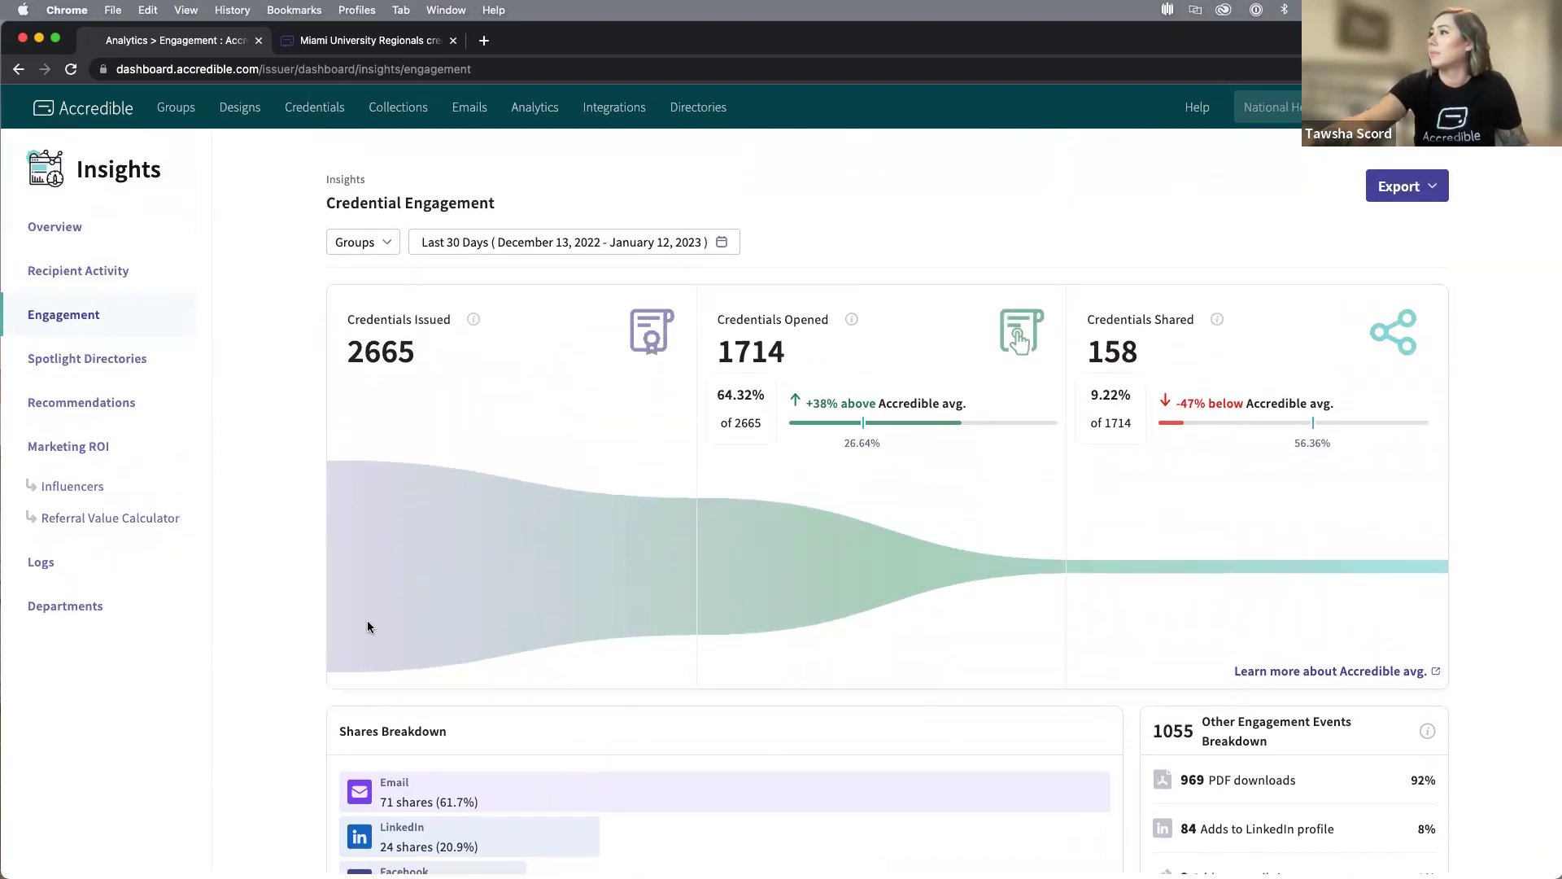